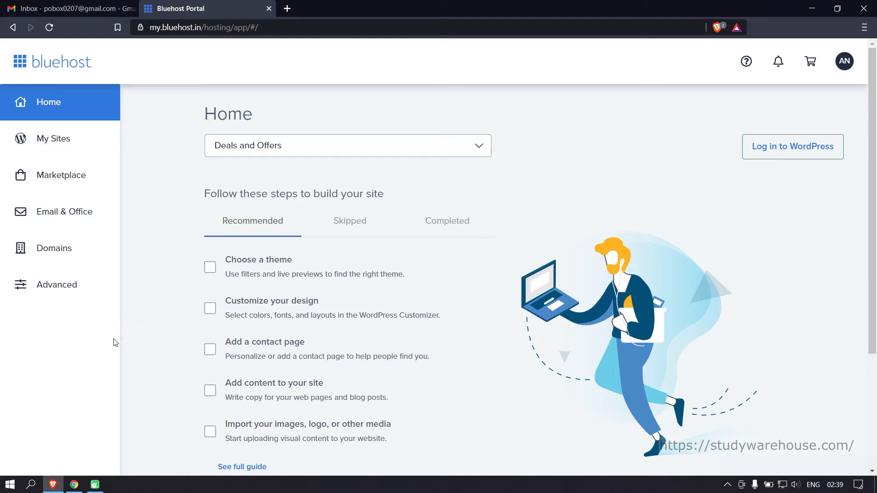
# Step: Check the domain name xlinexcel.com on its Google Domains overview page, and return to the Bluehost portal
pyautogui.click(73, 484)
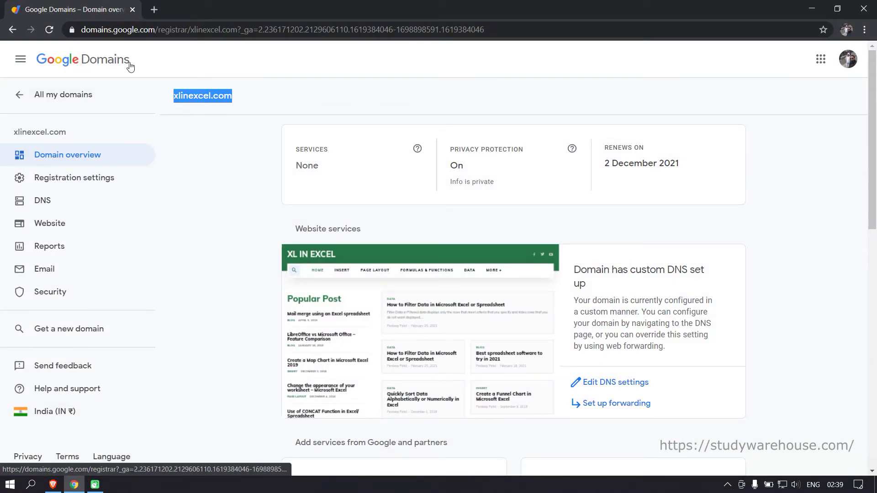
pyautogui.click(182, 99)
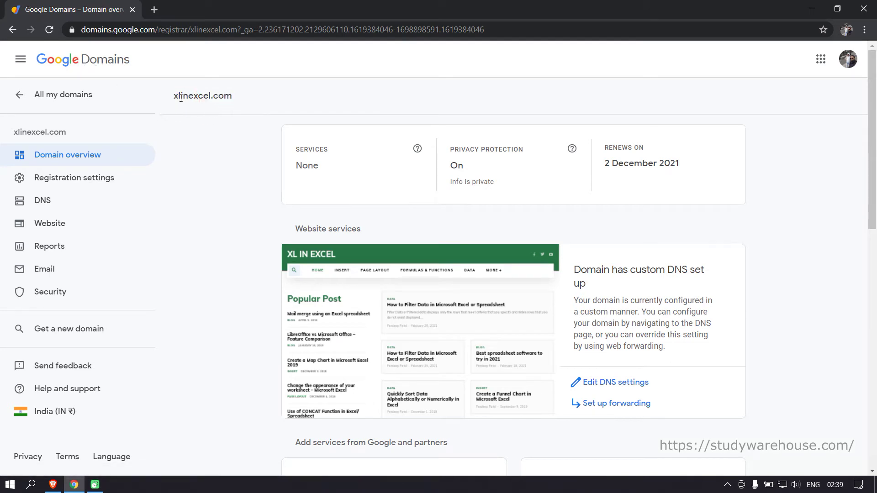
pyautogui.moveTo(174, 99); pyautogui.dragTo(238, 97)
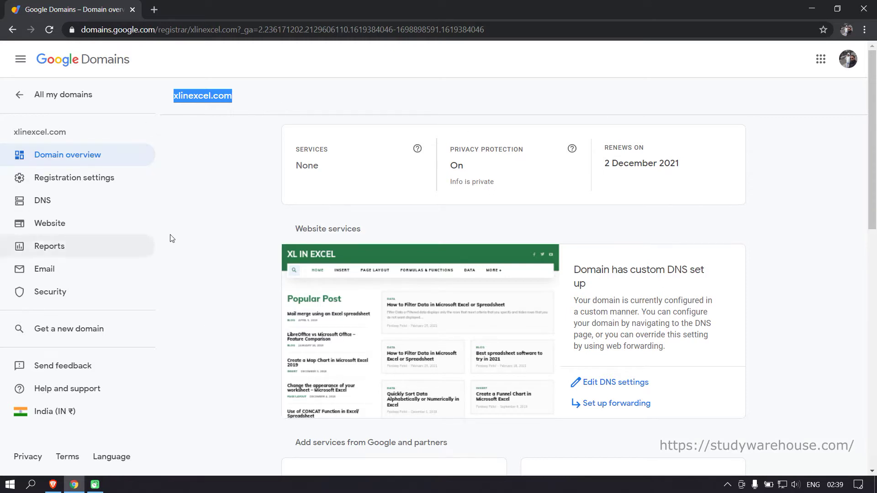
pyautogui.click(53, 484)
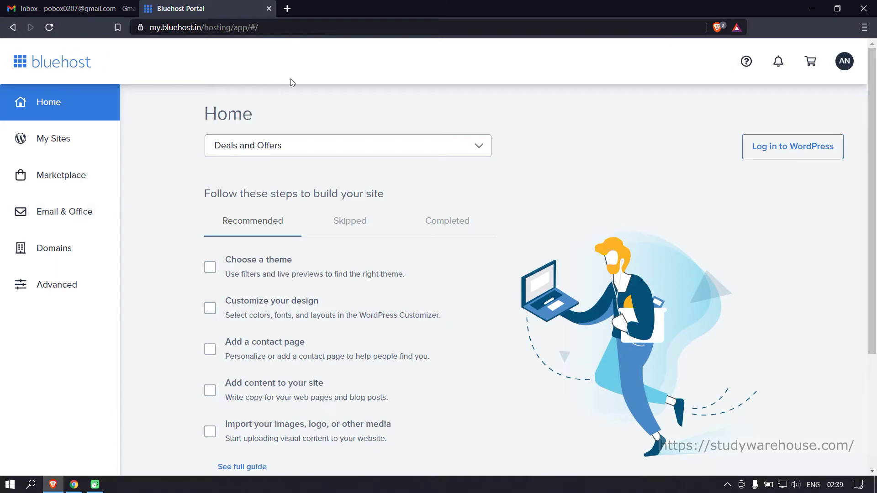
# Step: Open Bluehost's Assign Domain page and enter xlinexcel.com as a domain not already associated with the account
pyautogui.moveTo(442, 379)
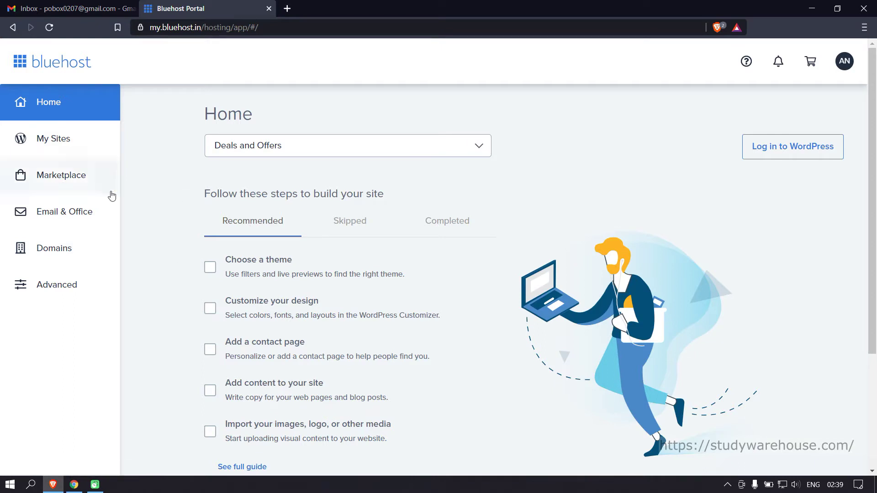
pyautogui.click(56, 256)
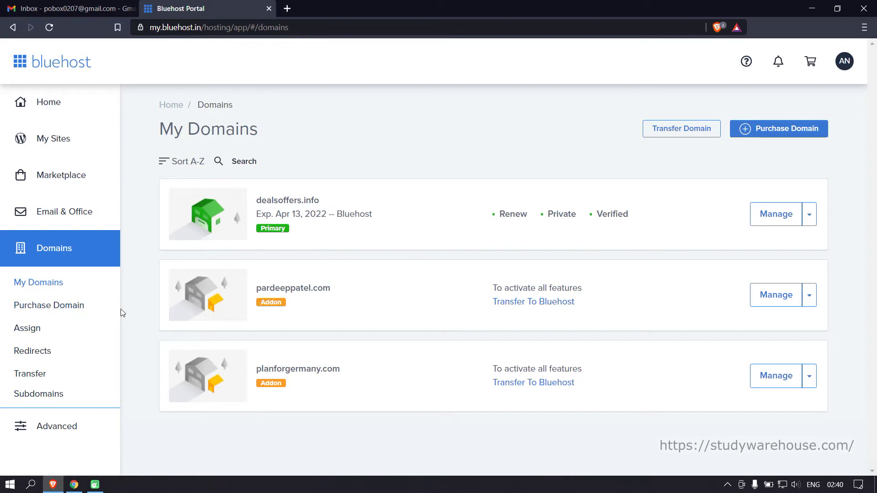
pyautogui.click(68, 310)
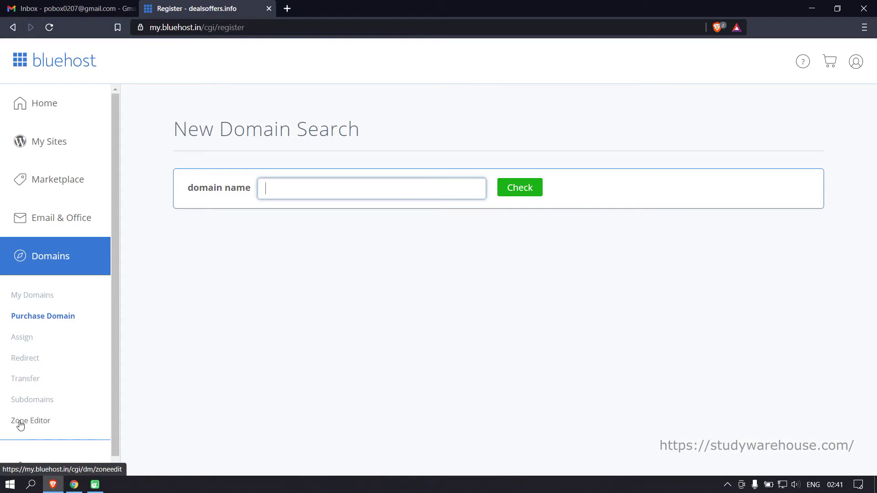
pyautogui.click(21, 342)
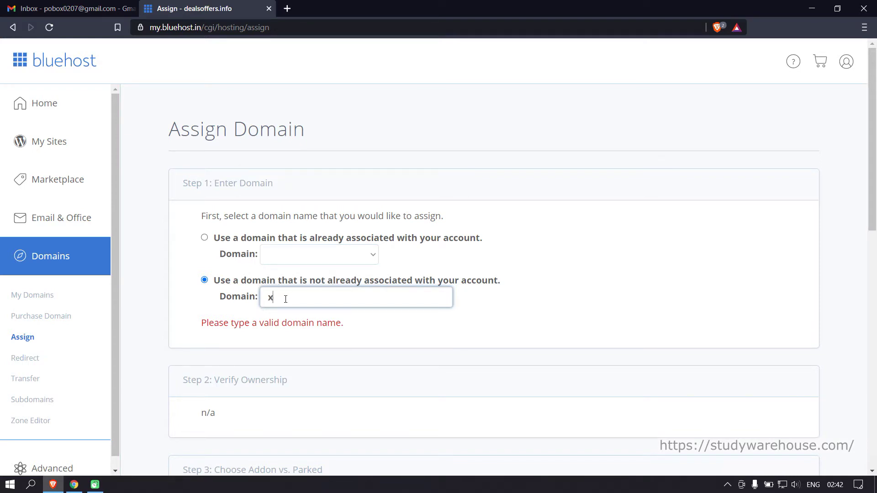
pyautogui.write('excel.com')
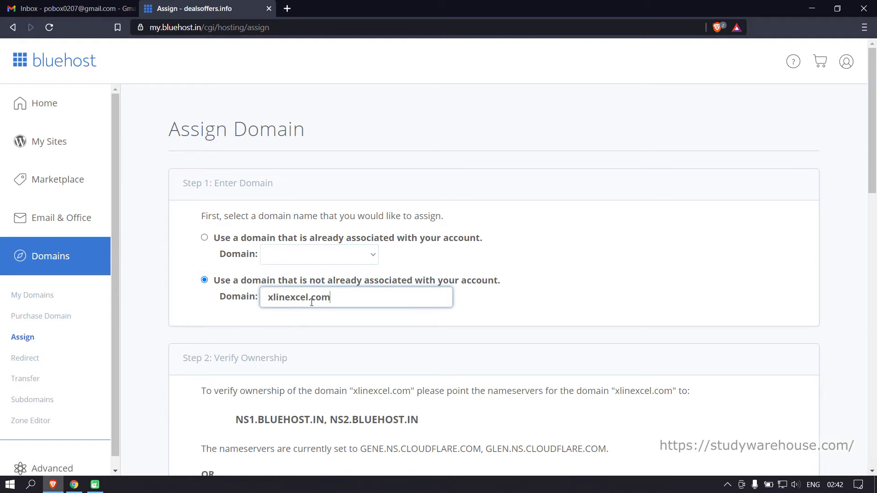
# Step: Examine the ownership verification options for xlinexcel.com, comparing the required and current nameservers and checking the domain in Google Domains
pyautogui.scroll(-3, 592, 288)
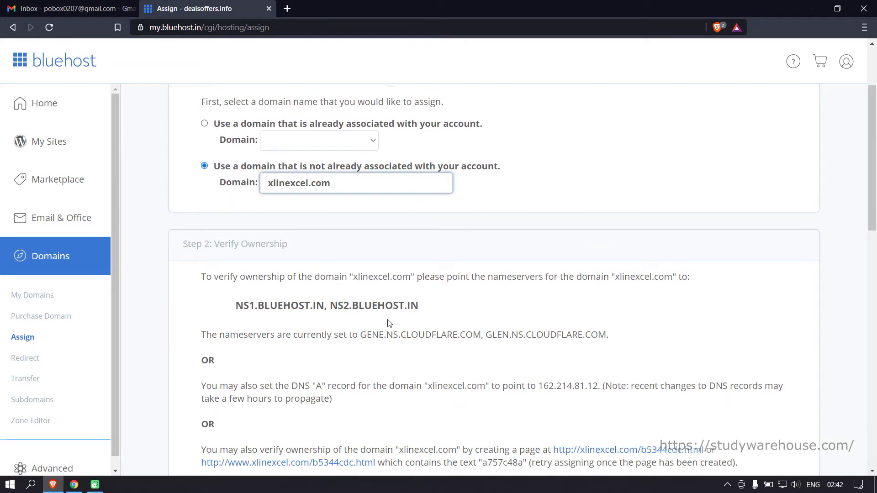
pyautogui.scroll(-3, 389, 320)
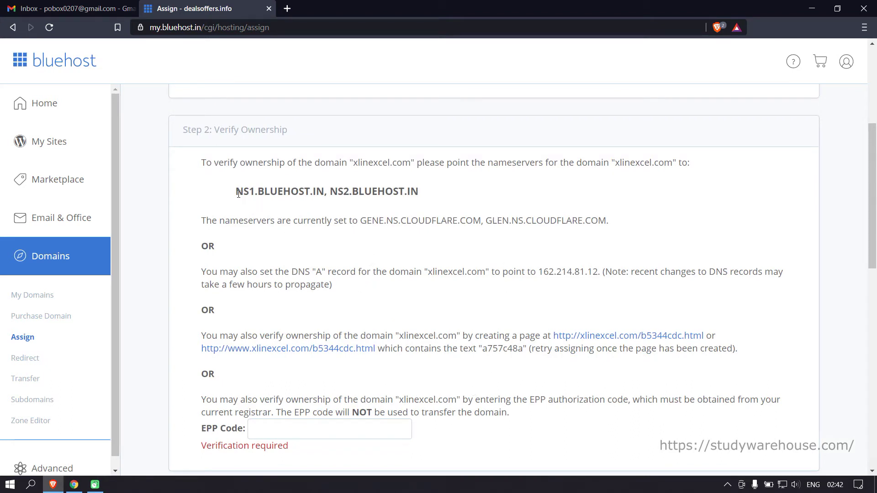
pyautogui.click(74, 485)
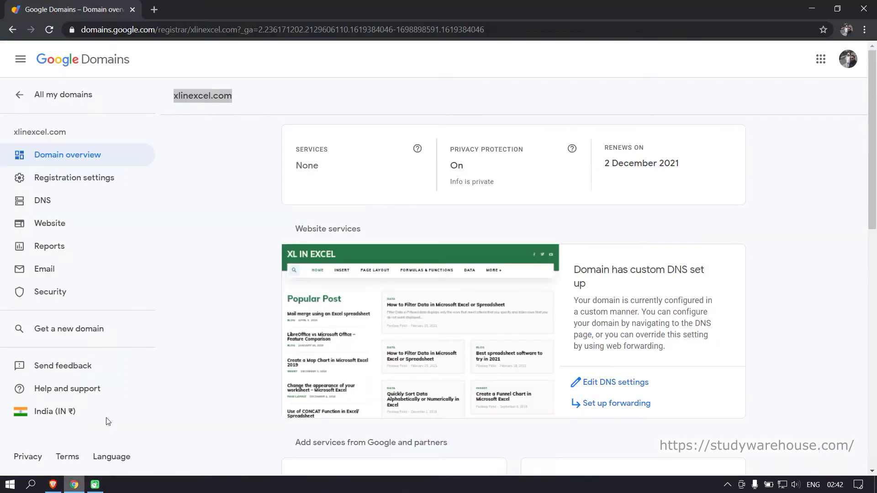
pyautogui.click(199, 100)
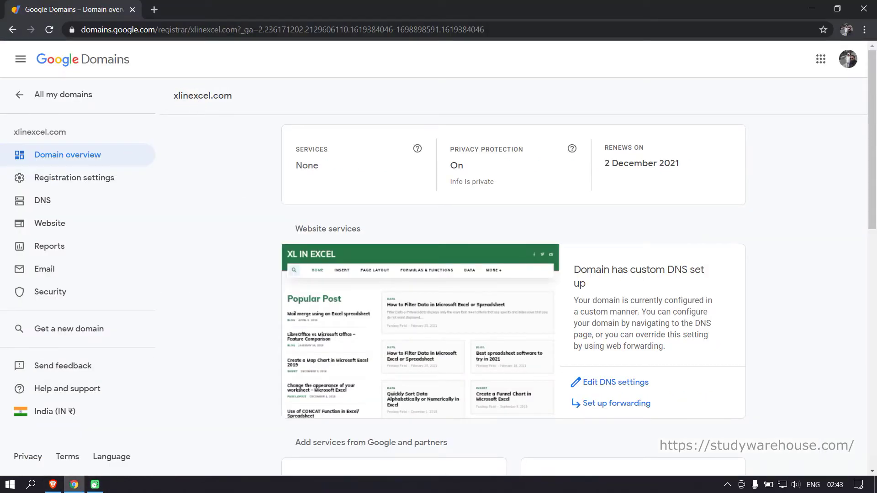
pyautogui.click(53, 485)
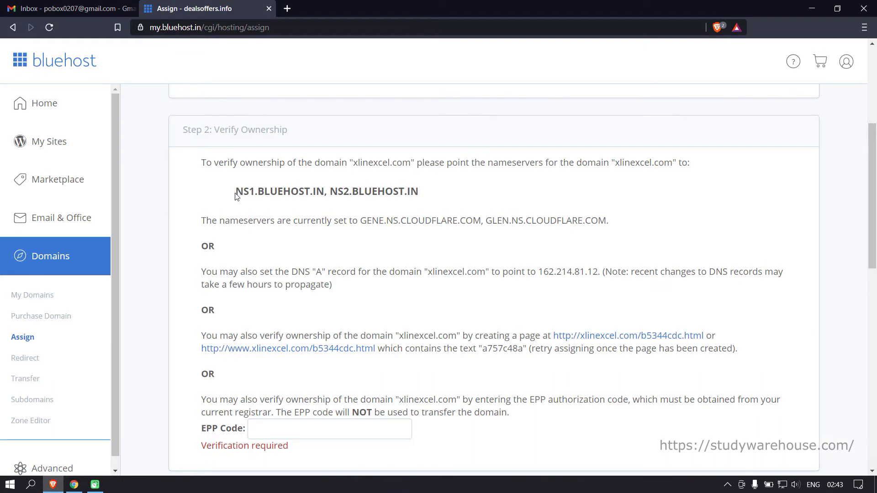
pyautogui.moveTo(236, 192); pyautogui.dragTo(429, 190)
pyautogui.click(338, 192)
pyautogui.click(441, 215)
pyautogui.moveTo(367, 220); pyautogui.dragTo(431, 221)
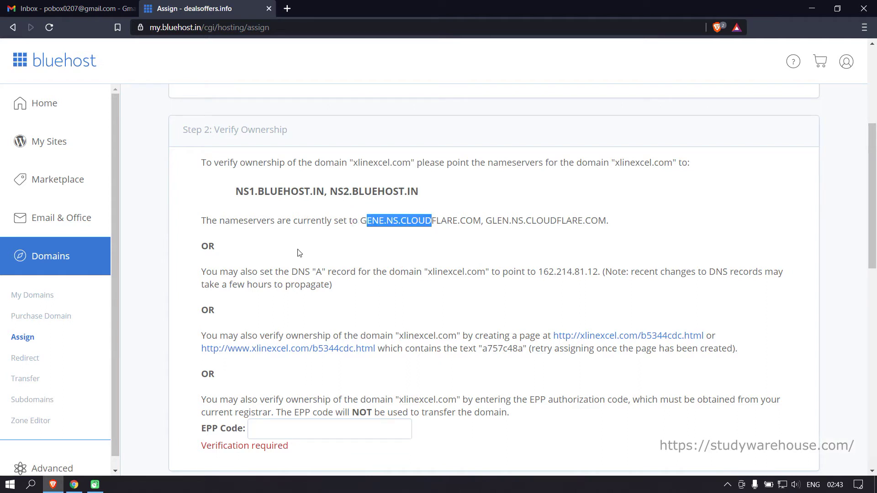
pyautogui.click(243, 197)
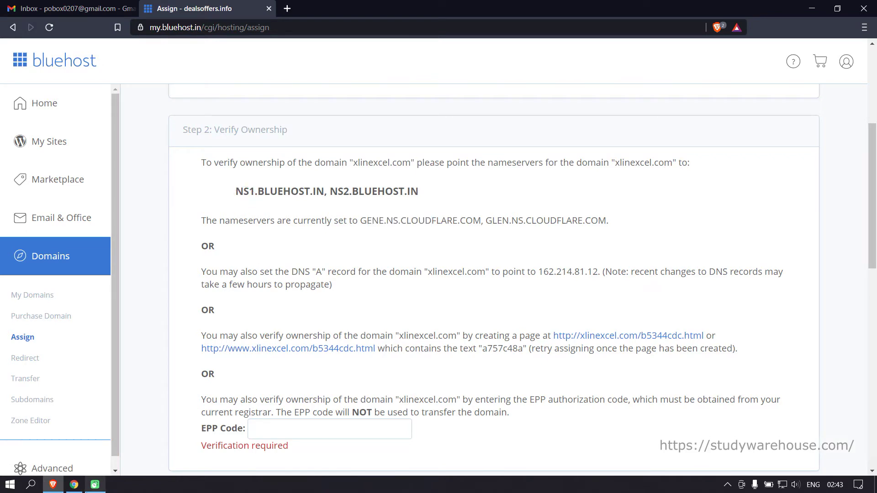
# Step: Switch to Google Domains, open the DNS settings of xlinexcel.com and look at its custom nameservers
pyautogui.click(76, 490)
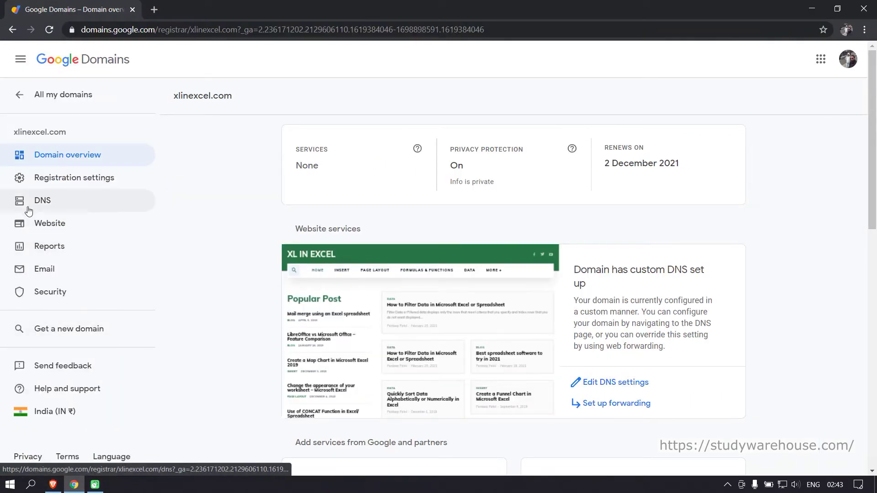
pyautogui.click(53, 203)
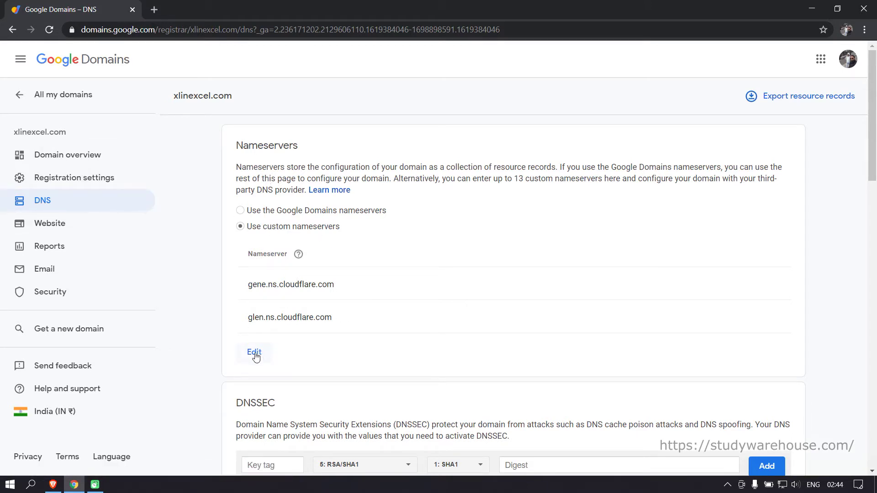
pyautogui.moveTo(250, 286); pyautogui.dragTo(338, 288)
pyautogui.click(383, 291)
# Step: Return to Bluehost and recheck the domain being assigned and the nameservers required for verification
pyautogui.click(60, 484)
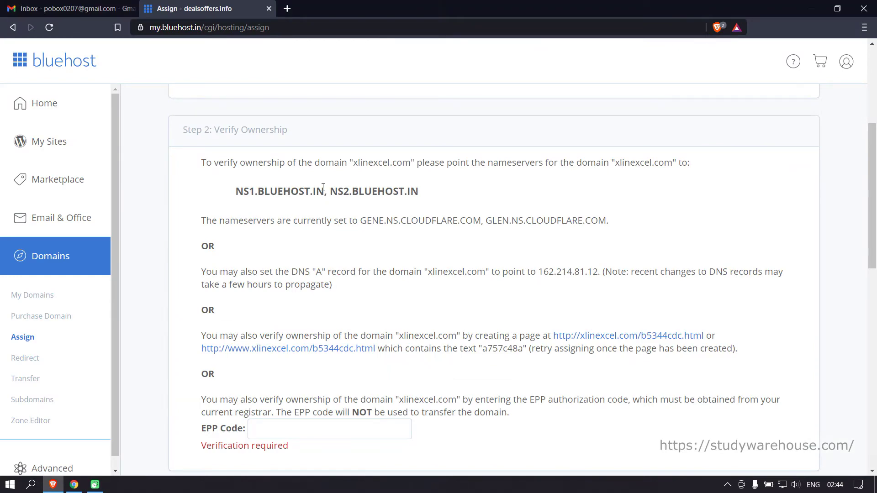
pyautogui.scroll(5, 357, 206)
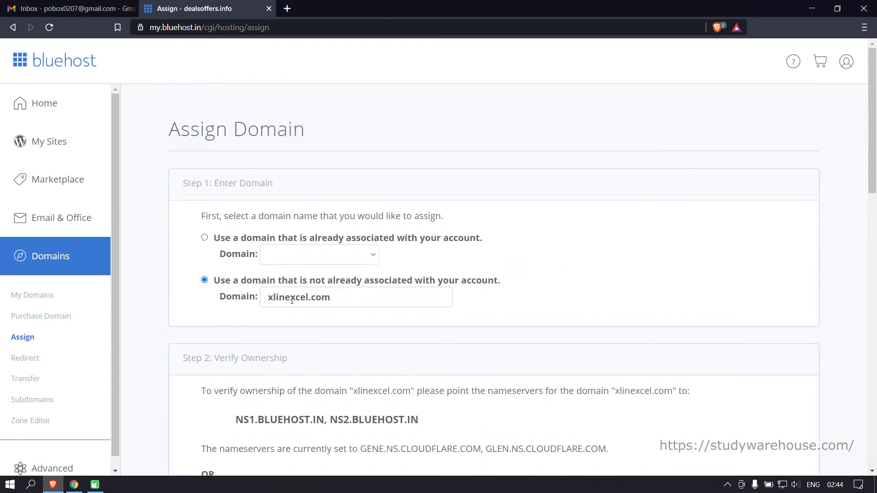
pyautogui.click(342, 298)
pyautogui.scroll(-1, 242, 357)
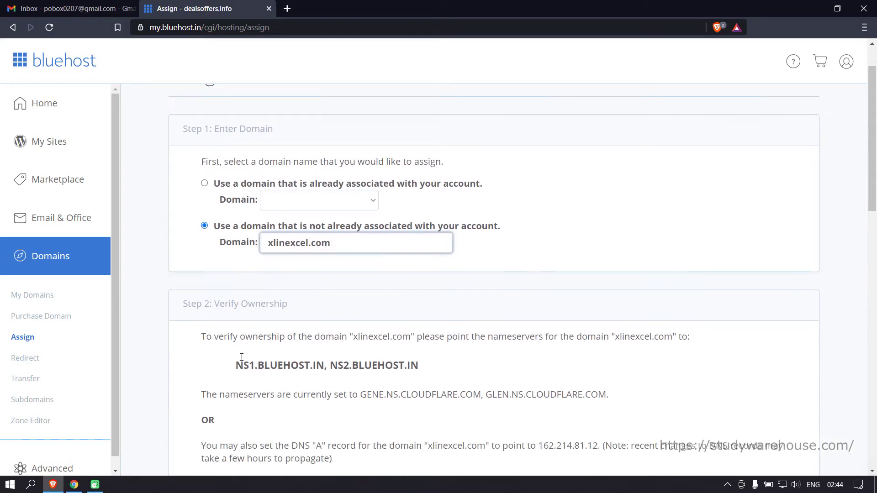
# Step: Edit the custom nameservers in Google Domains, replacing the first one with NS1.BLUEHOST.IN copied from Bluehost's verification section
pyautogui.click(74, 485)
pyautogui.scroll(-1, 293, 315)
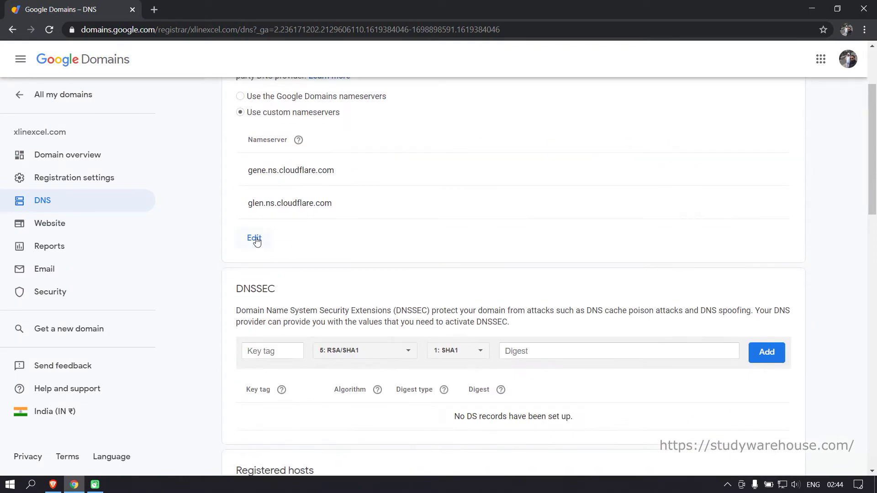
pyautogui.click(255, 238)
pyautogui.doubleClick(377, 170)
pyautogui.click(377, 169)
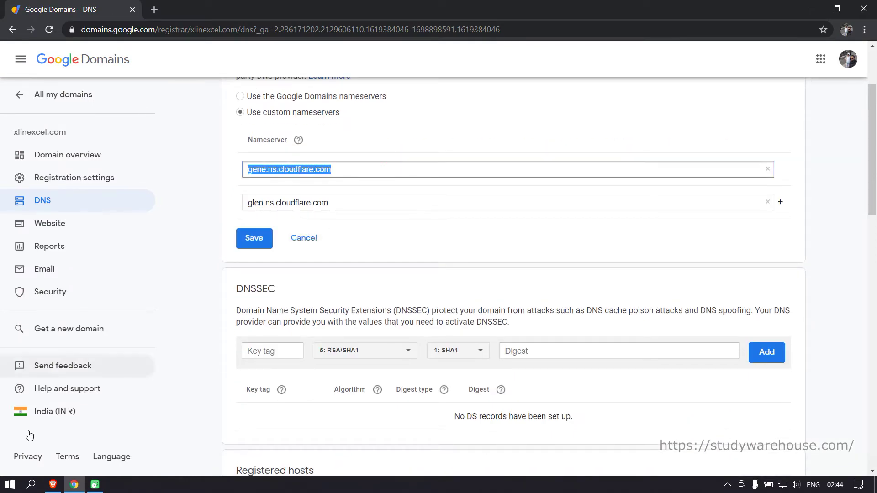
pyautogui.click(53, 485)
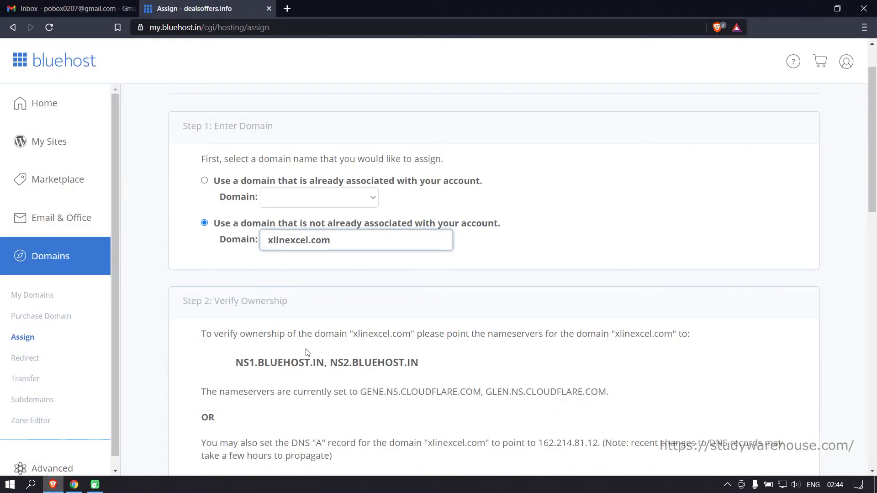
pyautogui.moveTo(323, 362); pyautogui.dragTo(238, 360)
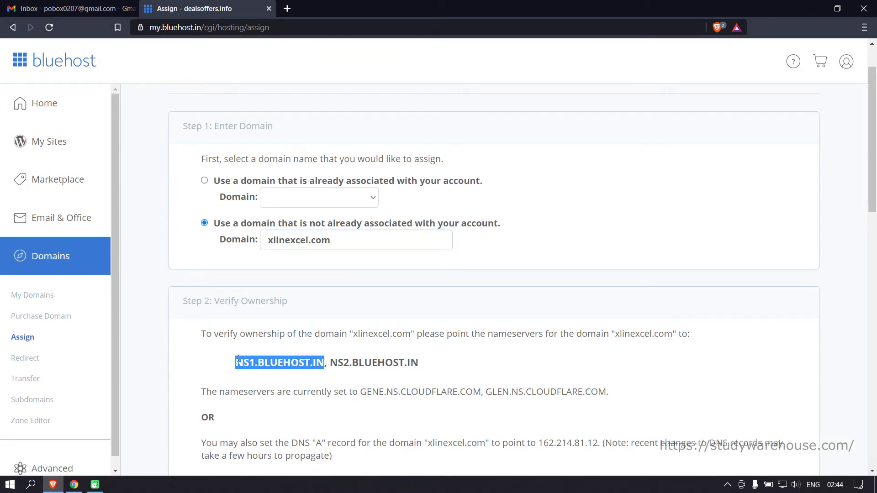
pyautogui.rightClick(252, 364)
pyautogui.click(269, 369)
pyautogui.click(74, 485)
pyautogui.rightClick(292, 171)
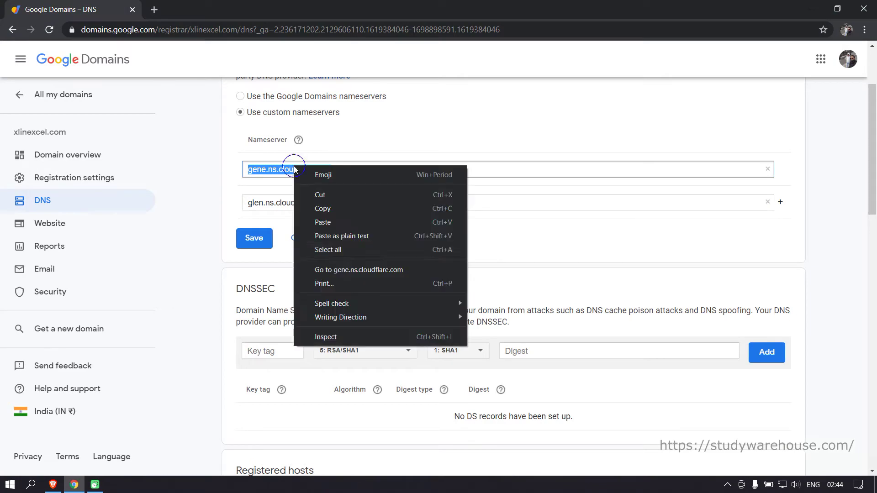
pyautogui.click(323, 222)
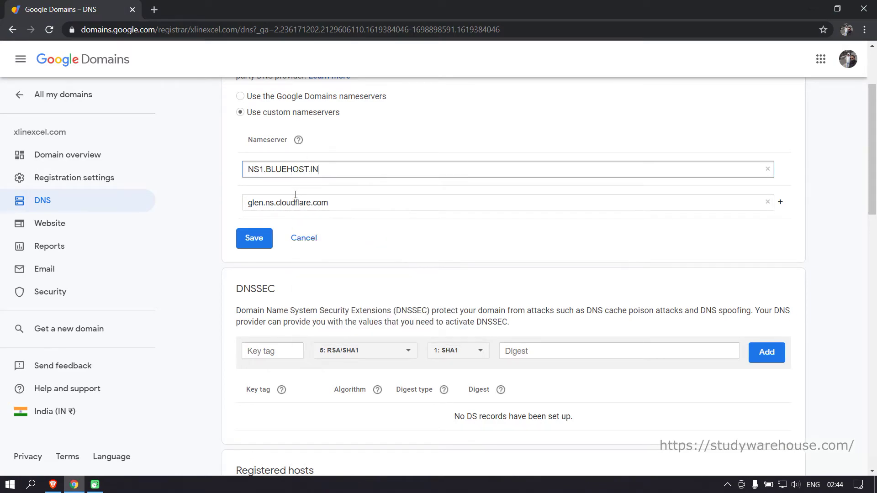
# Step: Copy NS2.BLUEHOST.IN from Bluehost's verification section and replace the second custom nameserver in Google Domains with it
pyautogui.click(53, 485)
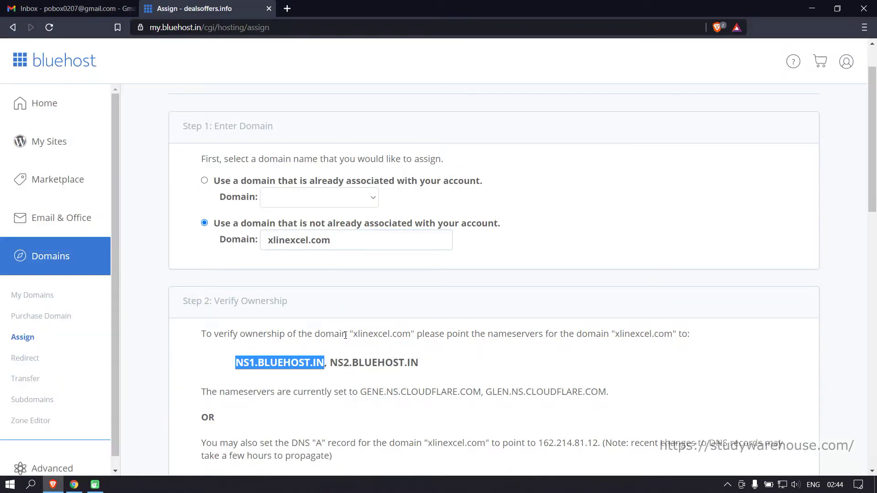
pyautogui.scroll(-3, 347, 322)
pyautogui.moveTo(330, 250); pyautogui.dragTo(420, 249)
pyautogui.rightClick(408, 246)
pyautogui.click(423, 254)
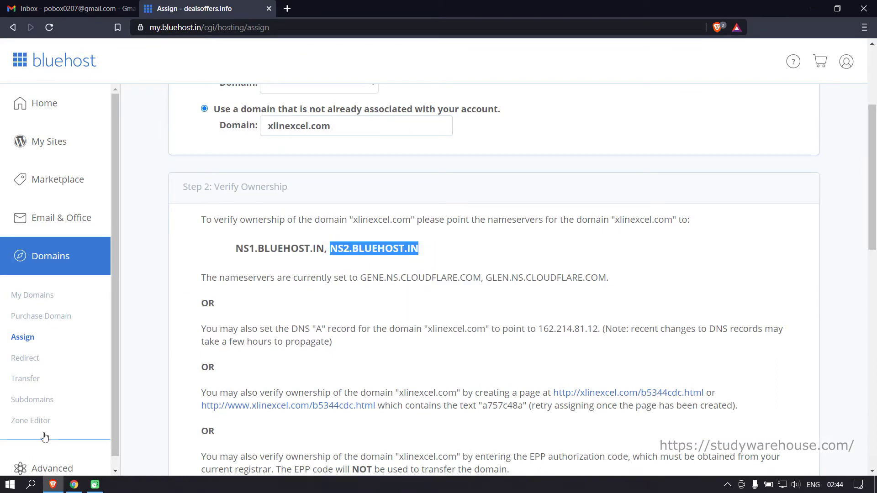
pyautogui.click(77, 486)
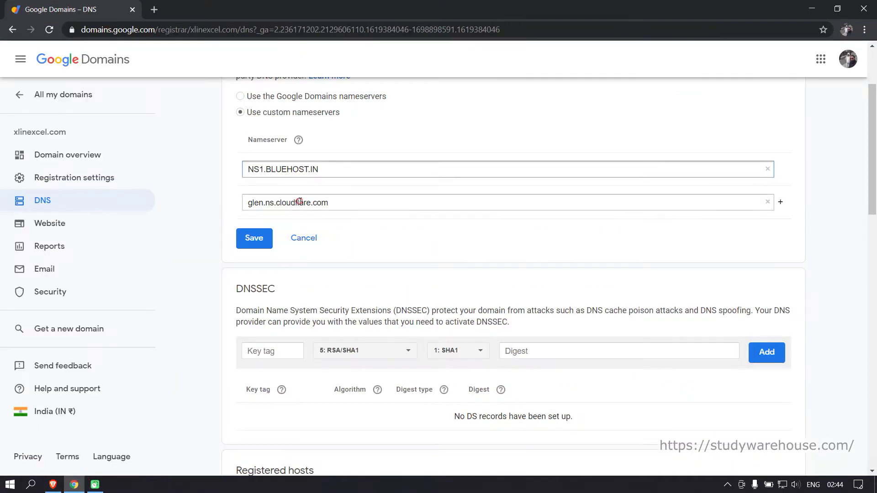
pyautogui.doubleClick(254, 204)
pyautogui.rightClick(299, 202)
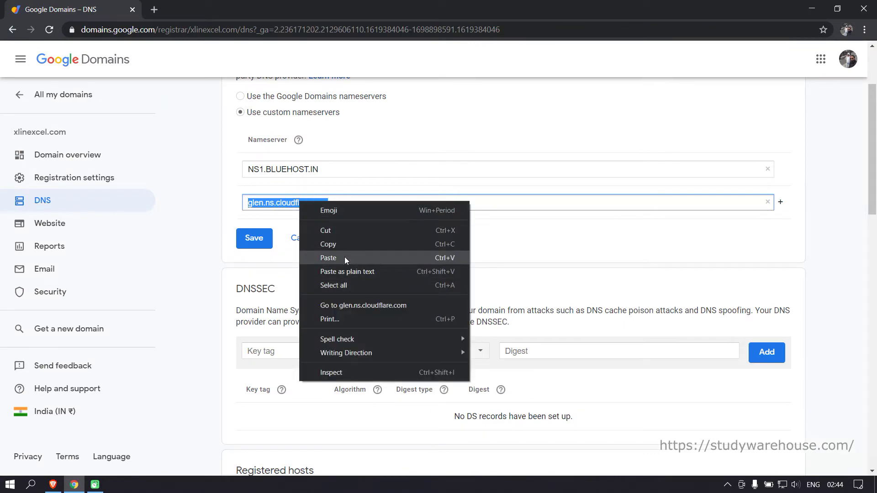
pyautogui.click(344, 256)
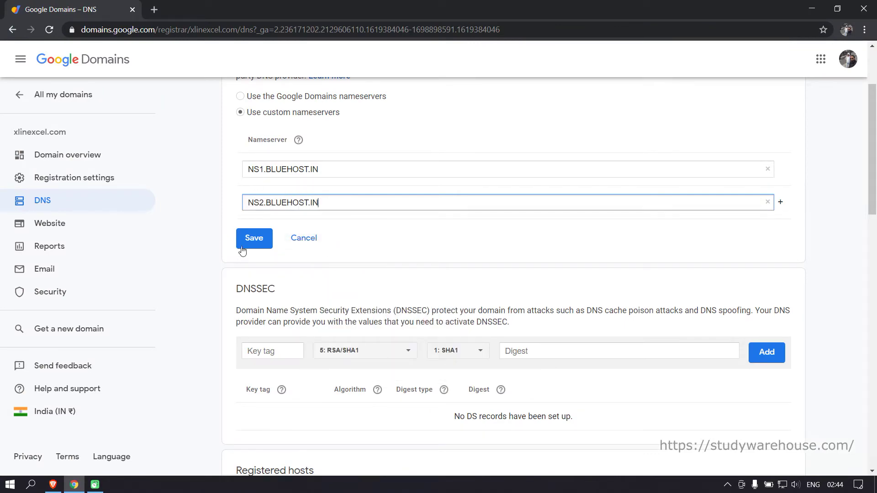
# Step: Switch back to Bluehost and compare the entered domain with the nameservers listed for ownership verification
pyautogui.click(53, 485)
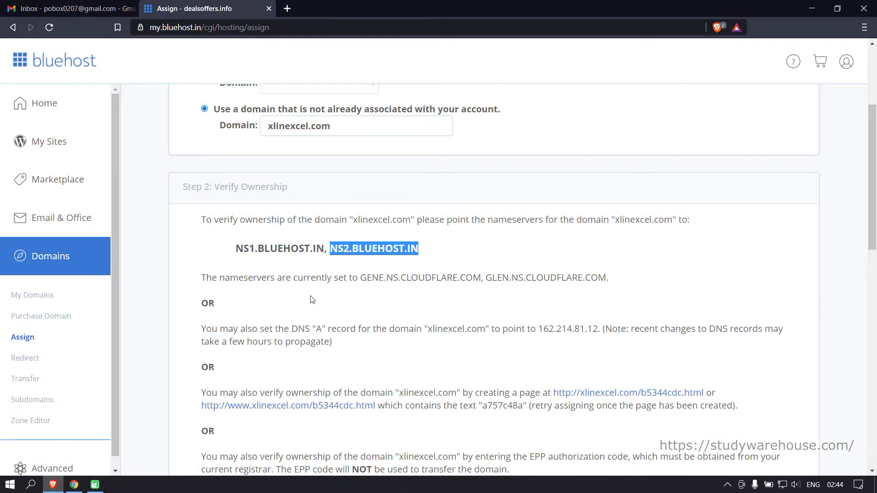
pyautogui.scroll(3, 338, 219)
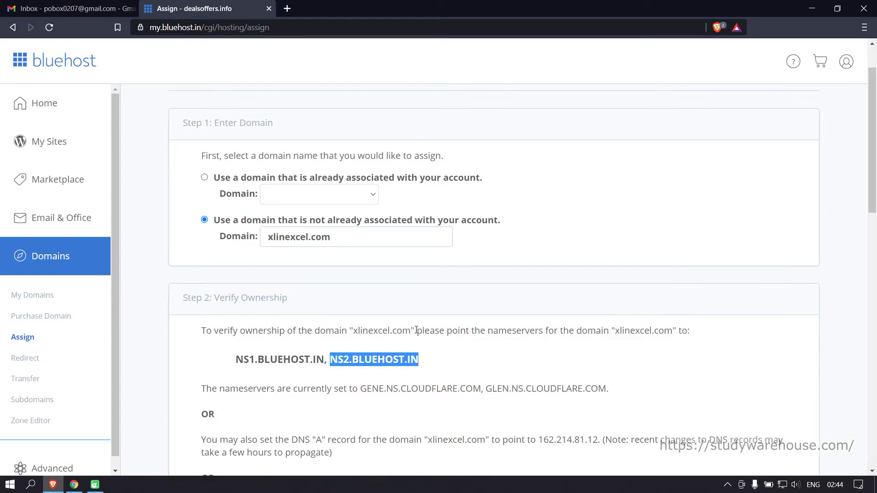
pyautogui.scroll(-3, 466, 315)
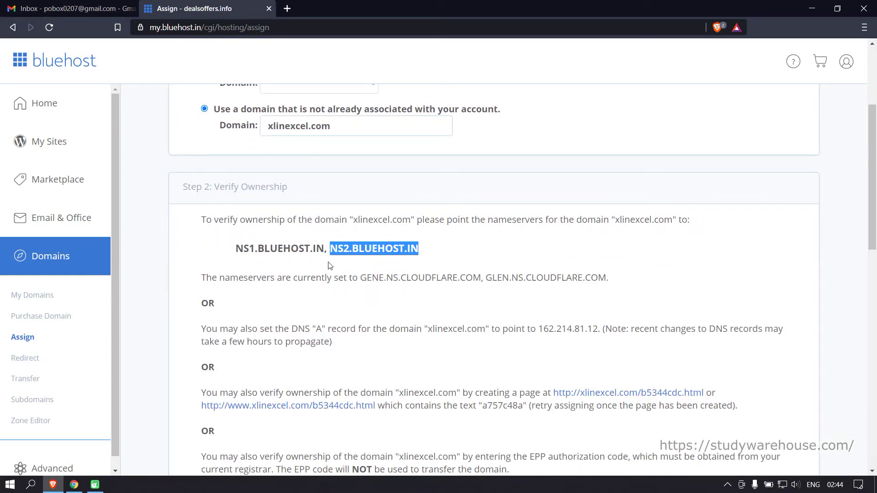
# Step: Review Bluehost's ownership verification options, then switch to Google Domains and cancel the pending custom nameserver edit
pyautogui.scroll(-3, 583, 324)
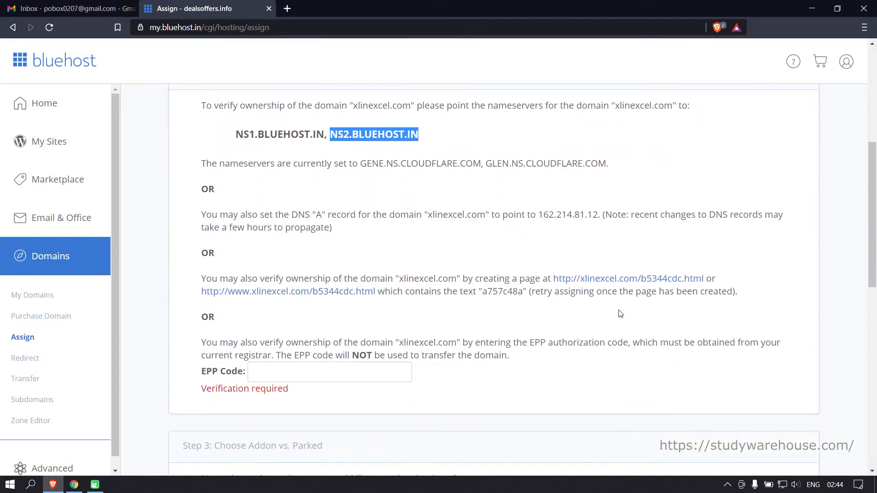
pyautogui.scroll(4, 365, 232)
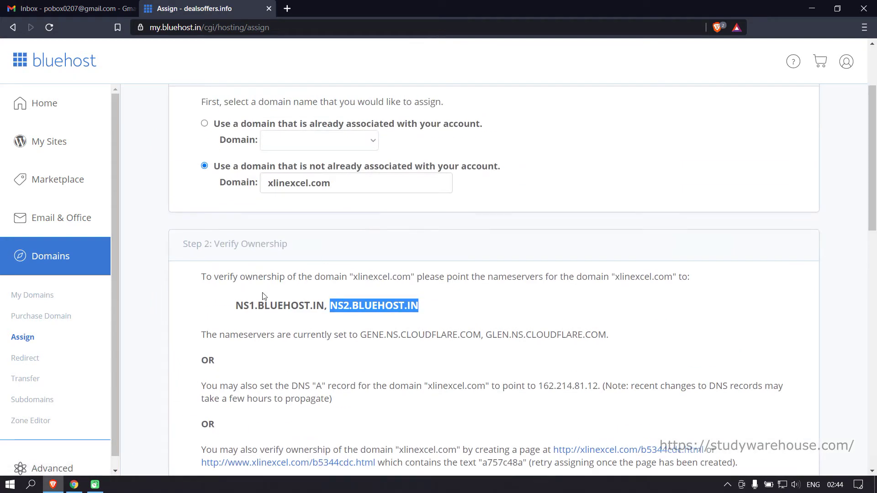
pyautogui.click(77, 485)
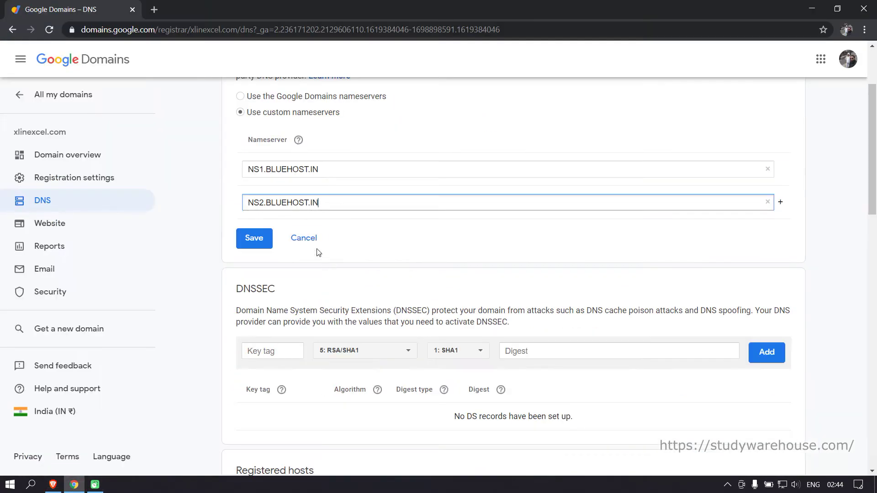
pyautogui.click(303, 238)
# Step: Return to Bluehost and examine the alternative of verifying xlinexcel.com with a DNS "A" record, including its target IP address and propagation note
pyautogui.click(53, 485)
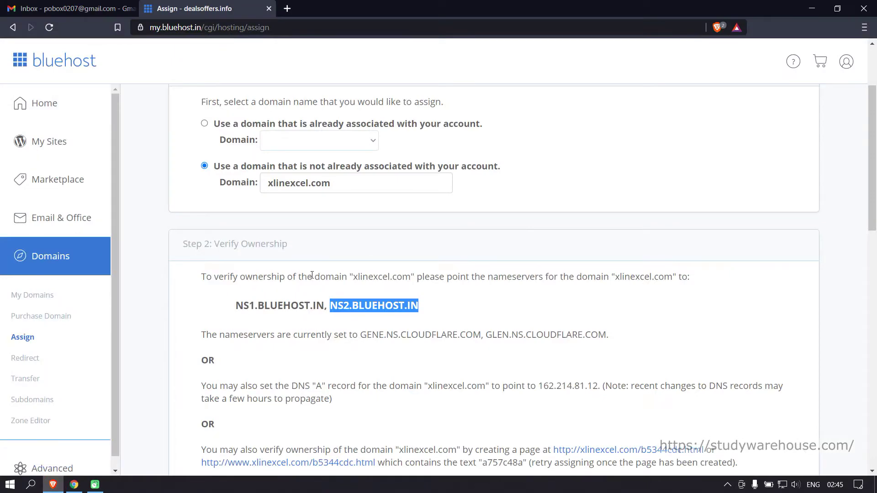
pyautogui.scroll(-4, 335, 340)
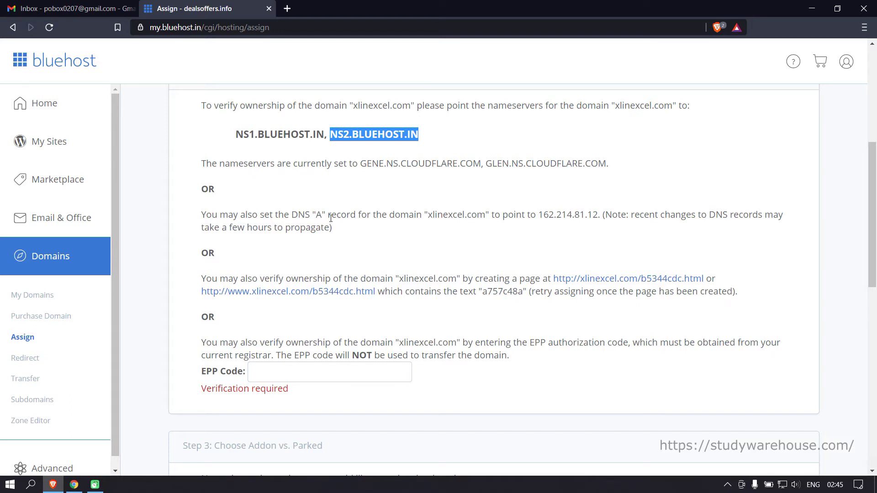
pyautogui.moveTo(316, 214); pyautogui.dragTo(323, 214)
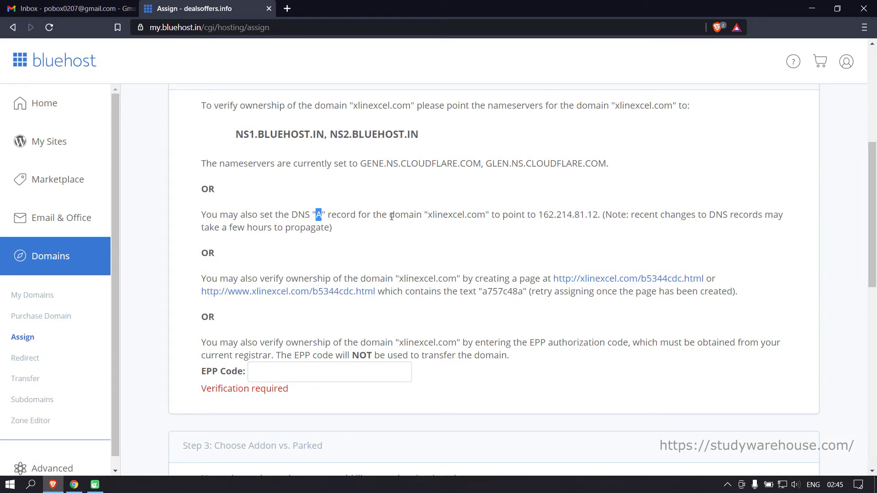
pyautogui.moveTo(428, 215); pyautogui.dragTo(468, 213)
pyautogui.moveTo(540, 215); pyautogui.dragTo(594, 215)
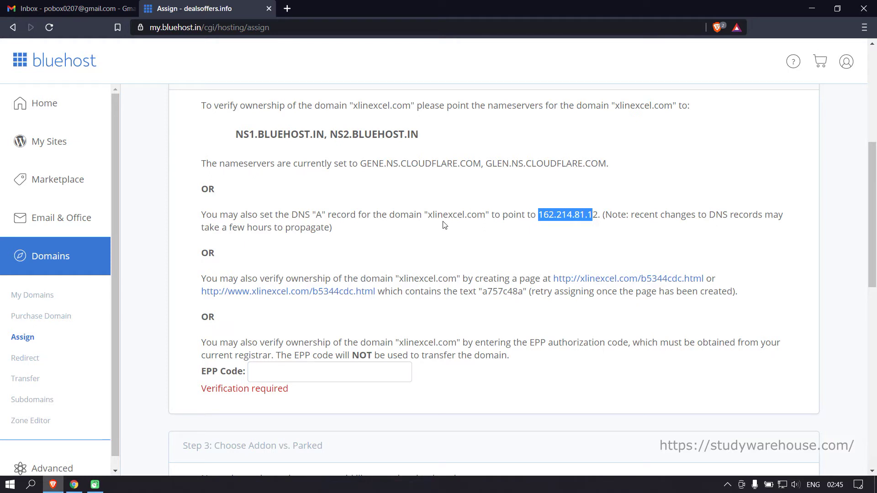
pyautogui.click(720, 218)
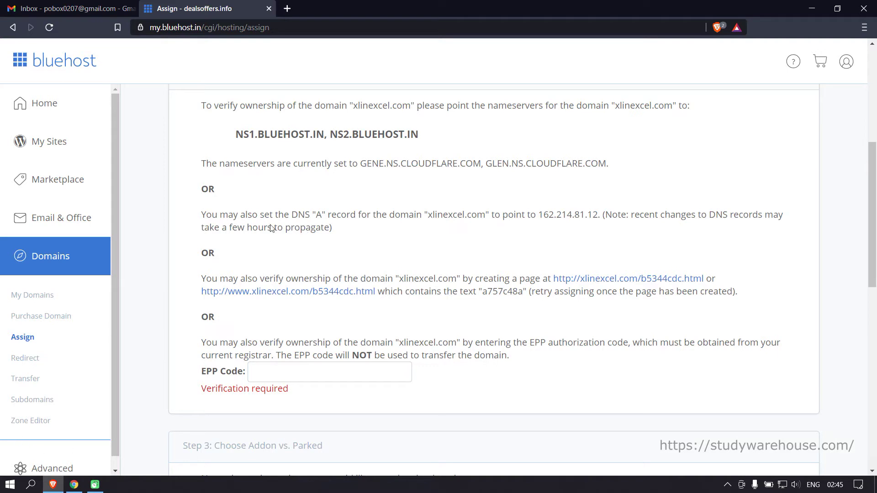
# Step: Locate the custom resource records in Google Domains and check them against the "A" record type required by Bluehost
pyautogui.click(74, 485)
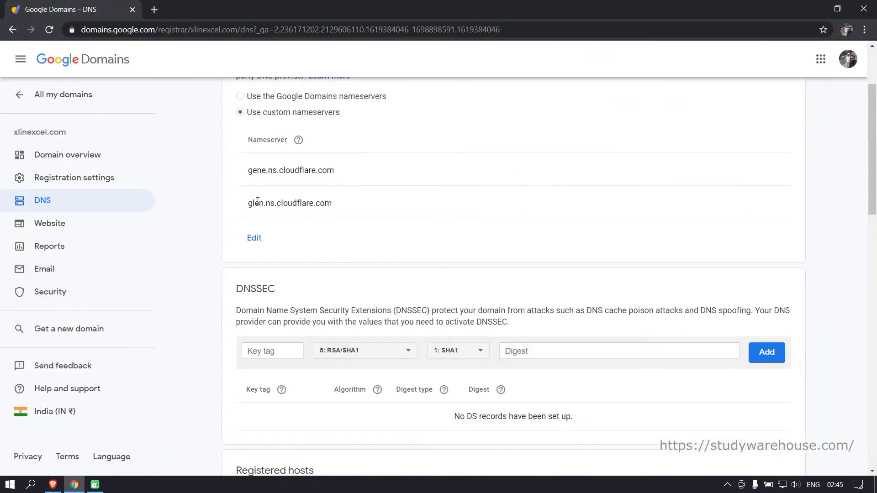
pyautogui.scroll(-11, 329, 288)
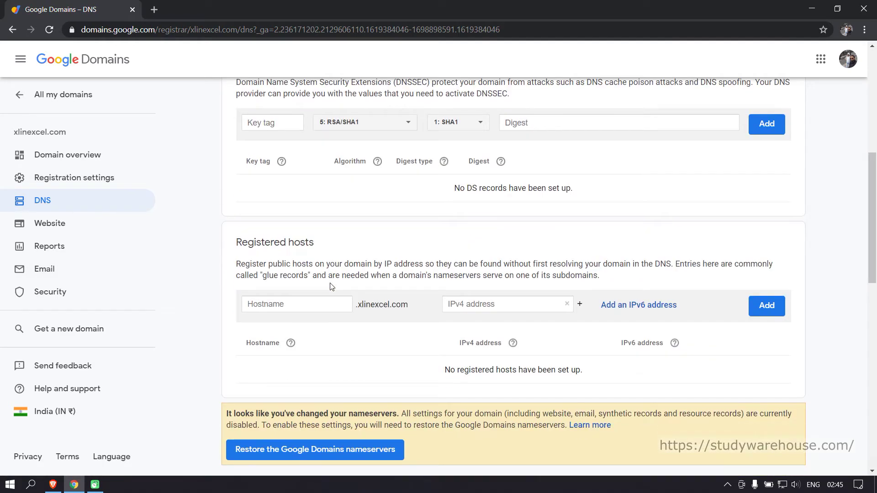
pyautogui.scroll(-7, 330, 287)
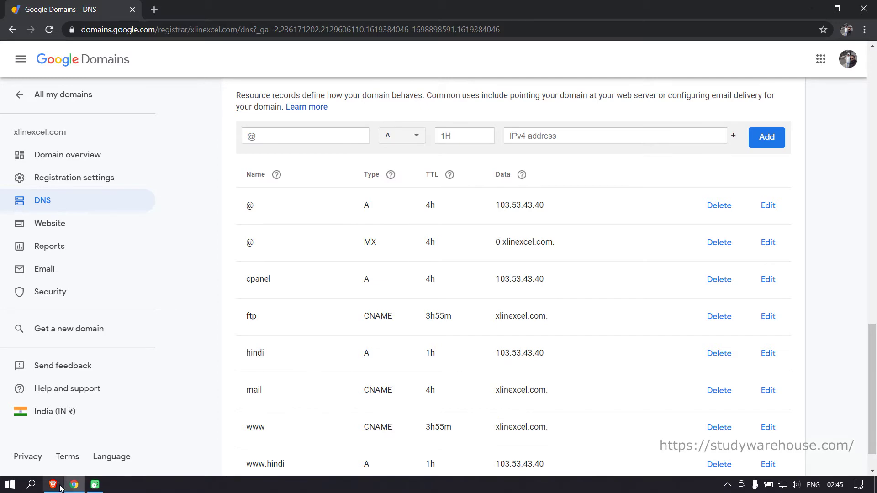
pyautogui.moveTo(56, 487)
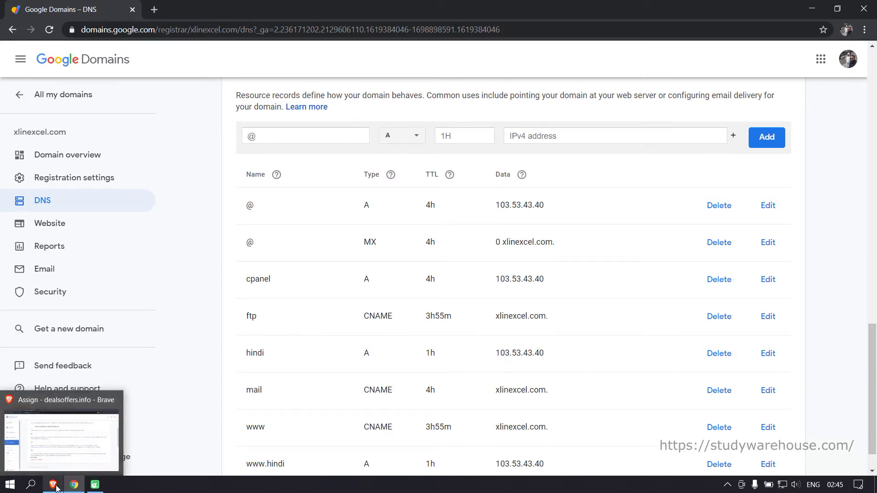
pyautogui.click(56, 487)
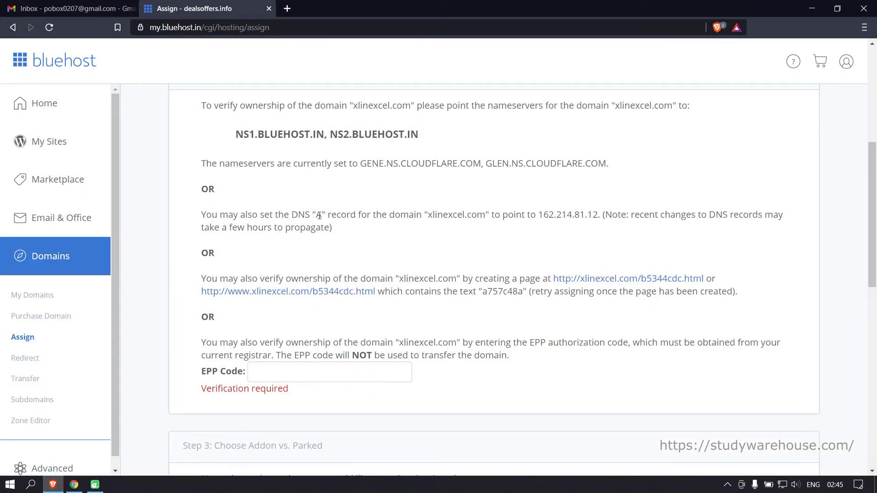
pyautogui.click(74, 485)
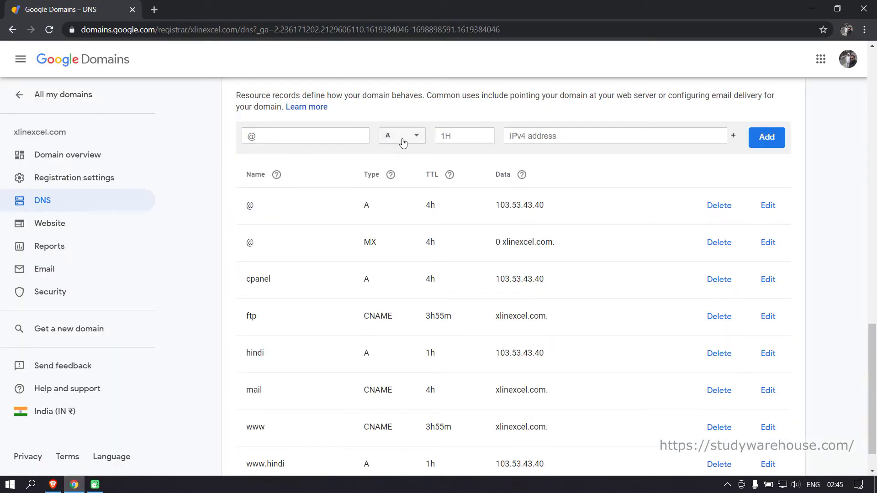
# Step: Compare the domain in Bluehost's "A" record instruction with the name and data of the @ A record in Google Domains
pyautogui.click(53, 485)
pyautogui.moveTo(429, 214); pyautogui.dragTo(485, 214)
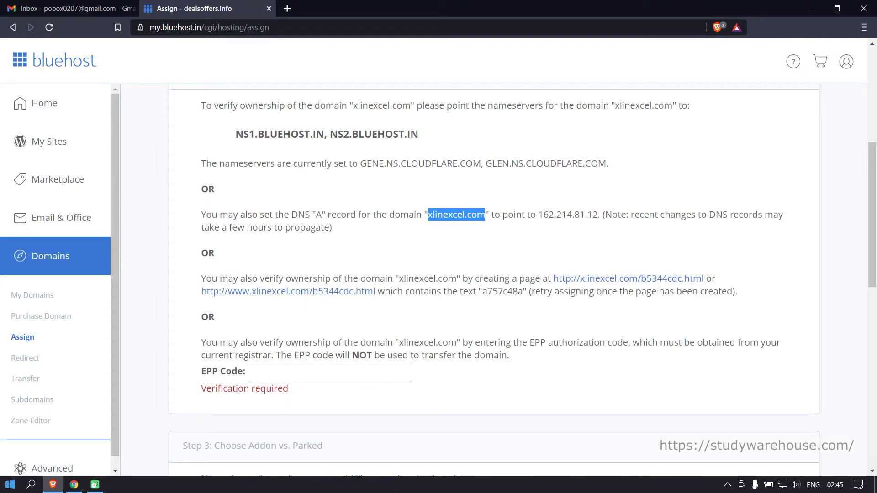
pyautogui.click(74, 485)
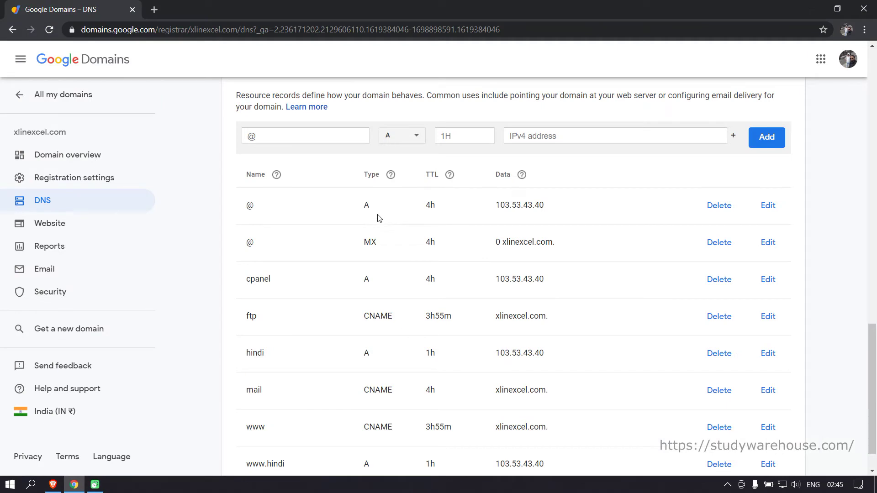
pyautogui.doubleClick(252, 205)
pyautogui.moveTo(498, 204); pyautogui.dragTo(546, 205)
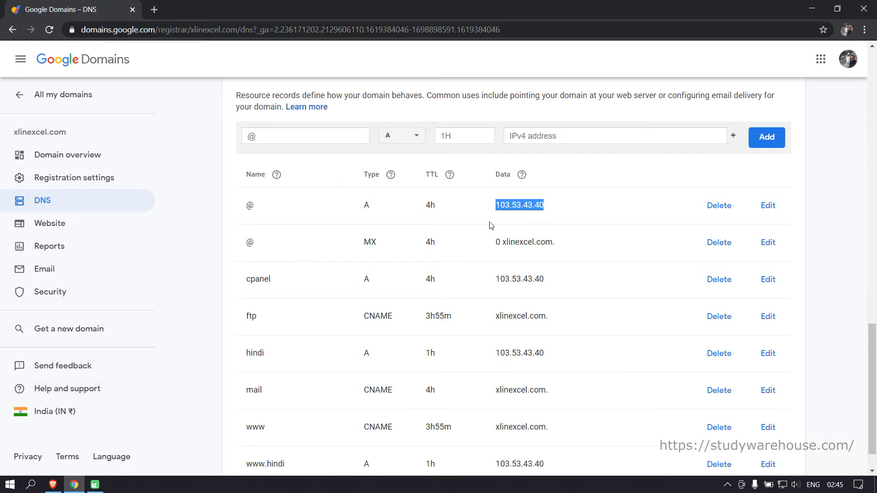
# Step: Select the target IP address in Bluehost and open the @ A record for editing in Google Domains
pyautogui.click(52, 484)
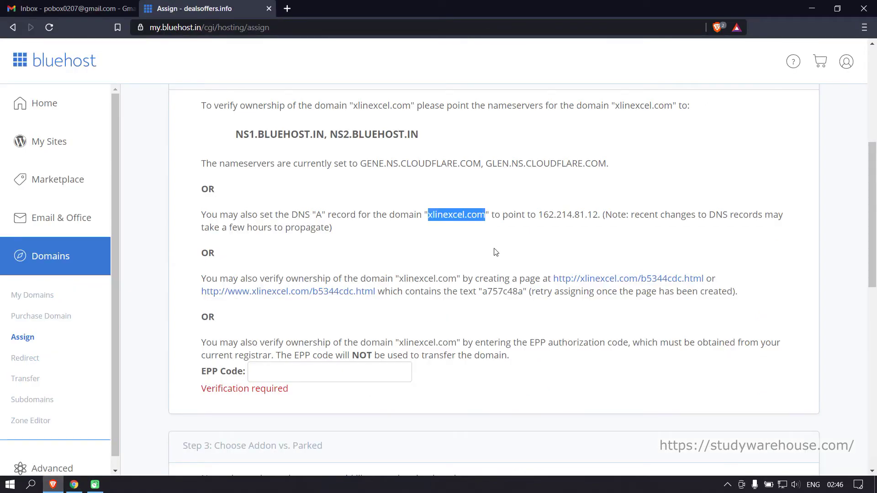
pyautogui.moveTo(539, 215); pyautogui.dragTo(598, 209)
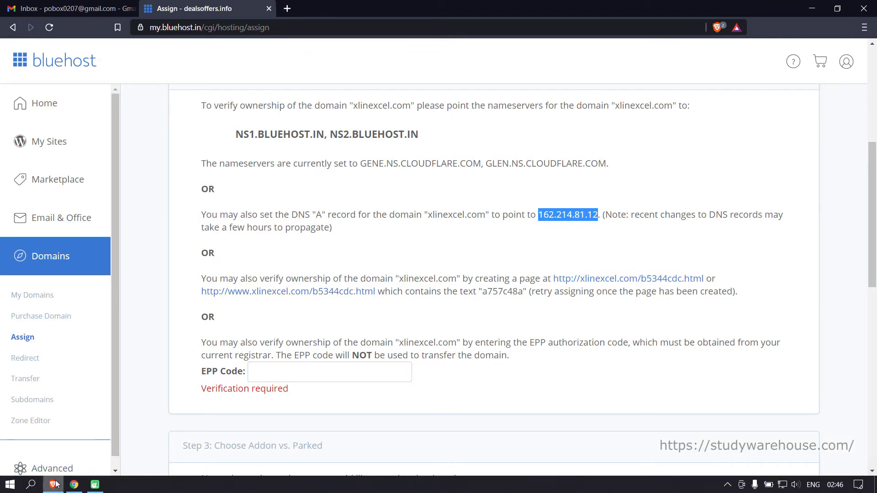
pyautogui.click(74, 485)
pyautogui.click(767, 207)
pyautogui.click(582, 205)
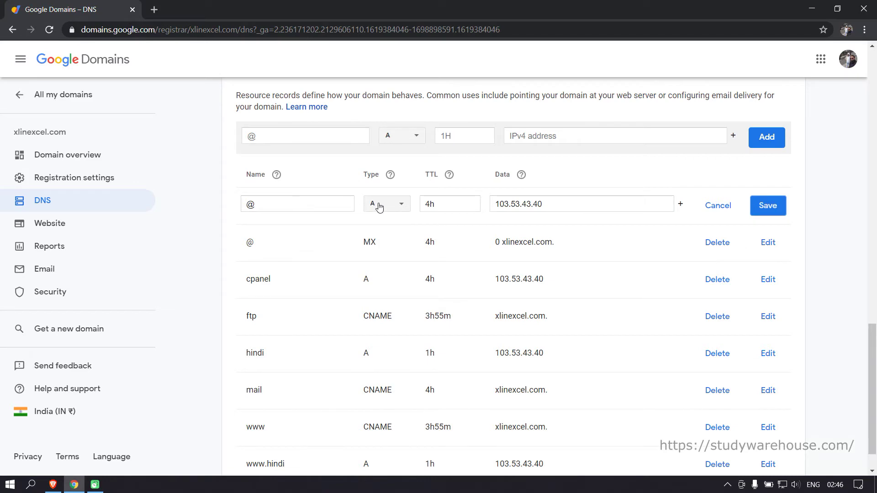
pyautogui.click(554, 203)
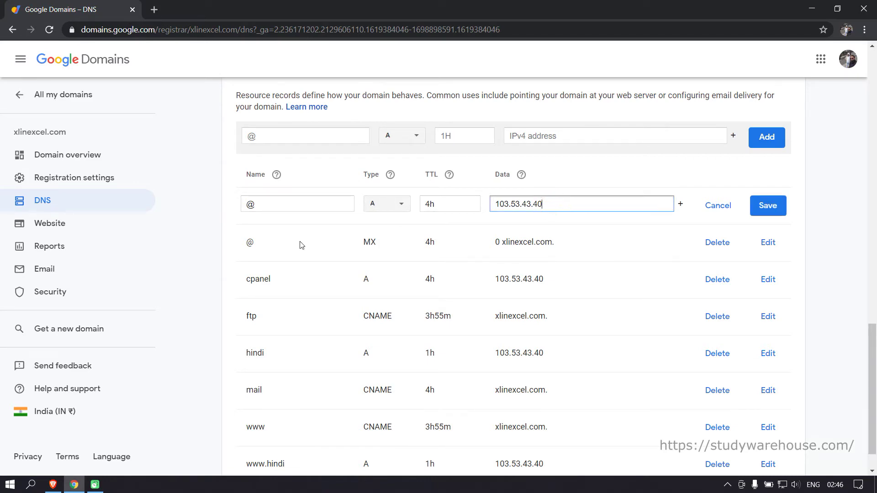
# Step: Copy 162.214.81.12 from Bluehost and replace the @ A record's data in Google Domains with it
pyautogui.click(53, 484)
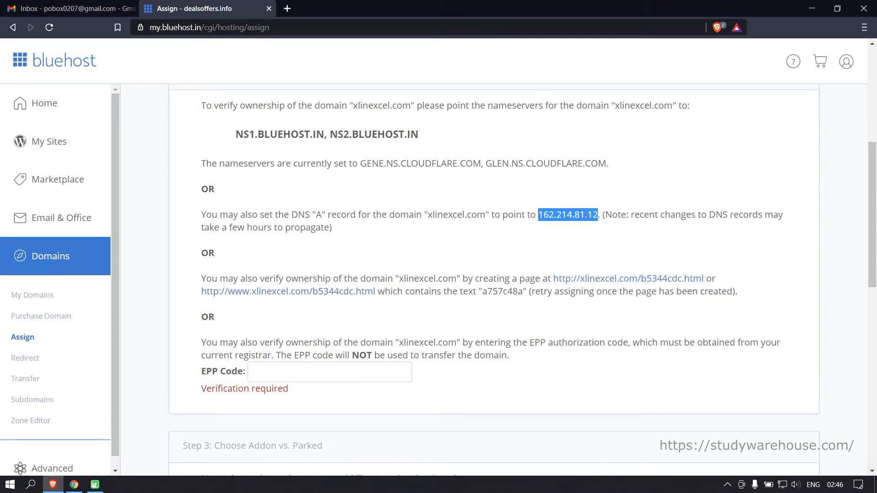
pyautogui.rightClick(587, 217)
pyautogui.click(610, 223)
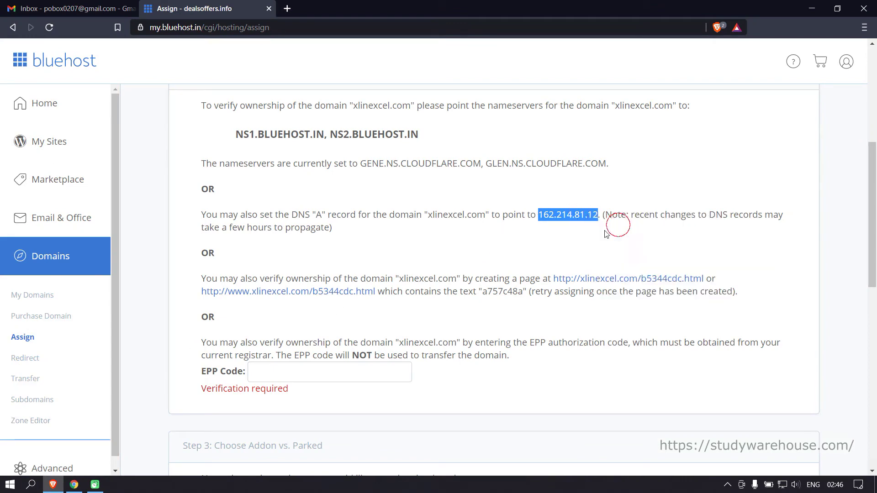
pyautogui.click(74, 486)
pyautogui.doubleClick(515, 205)
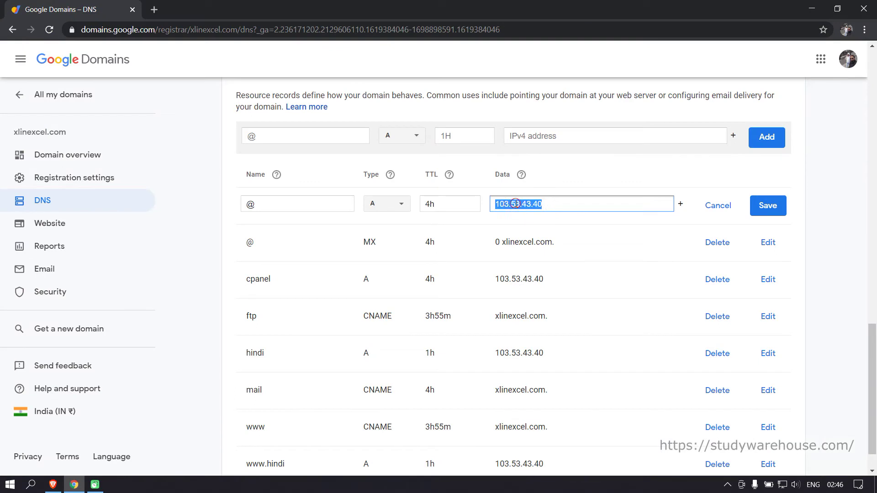
pyautogui.rightClick(516, 205)
pyautogui.click(545, 260)
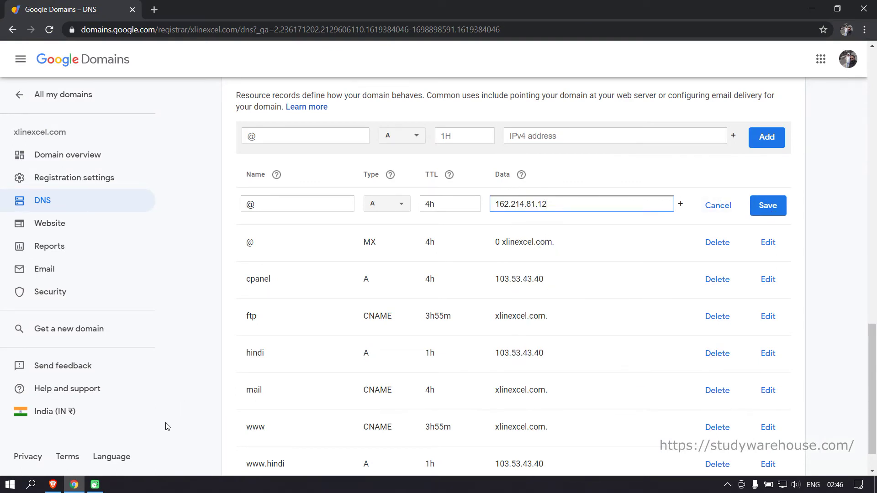
# Step: Return to Bluehost and review the nameserver, "A" record, web page and EPP code options for verifying ownership
pyautogui.click(53, 485)
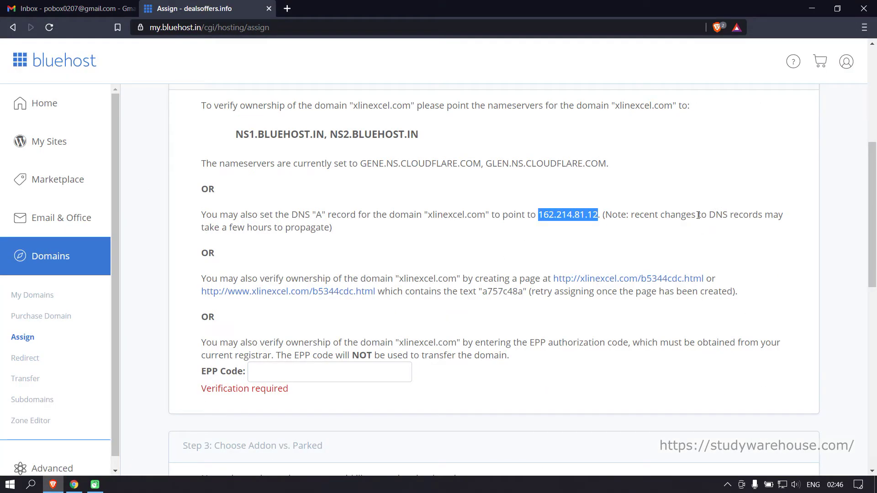
pyautogui.scroll(5, 406, 226)
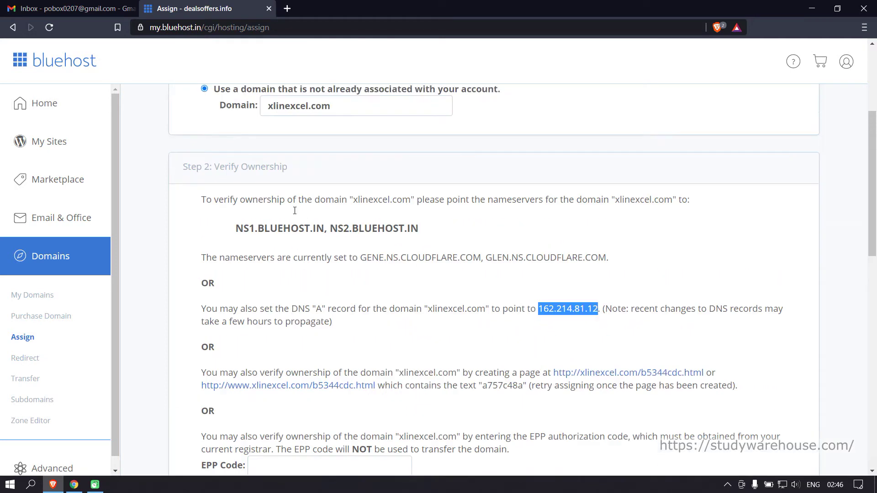
pyautogui.scroll(-4, 387, 326)
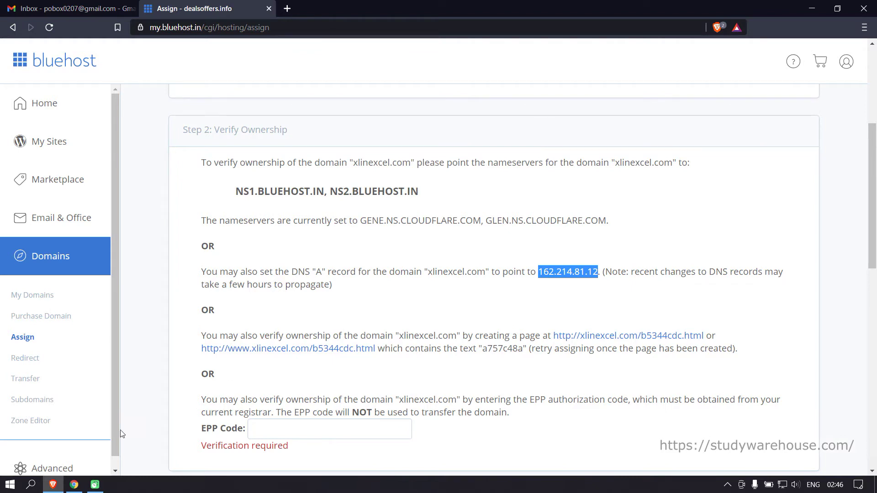
pyautogui.click(550, 278)
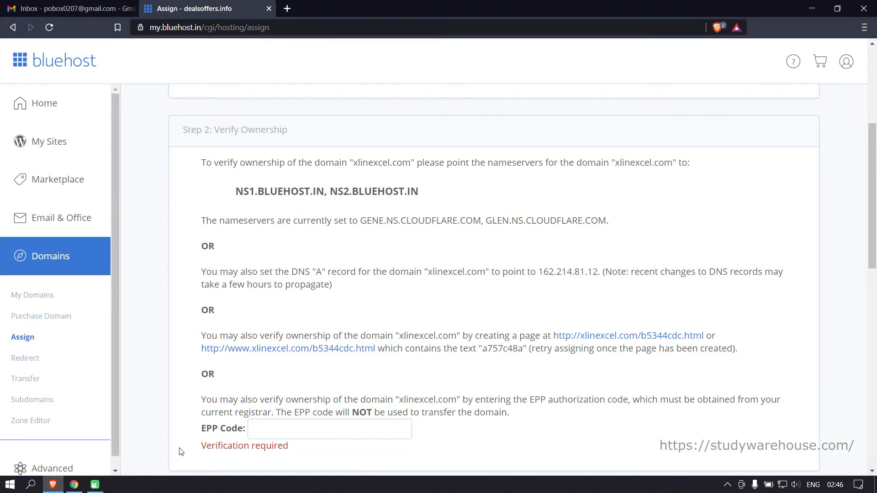
# Step: Switch back to Google Domains and cancel the unsaved edit of the @ A record
pyautogui.click(74, 484)
pyautogui.click(667, 204)
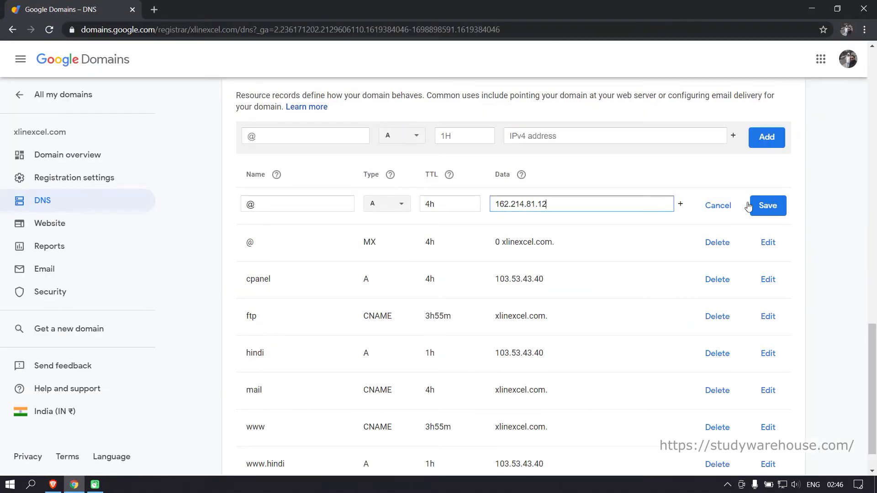
pyautogui.click(717, 205)
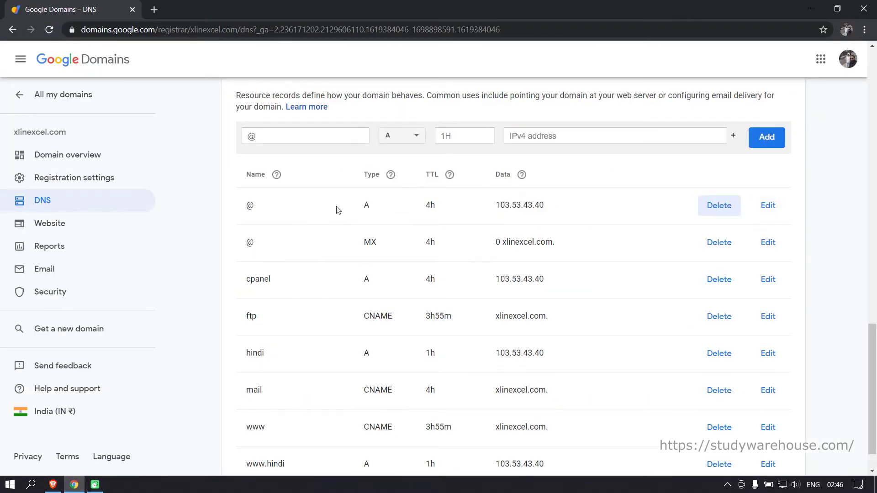
# Step: Review the domain's custom nameservers and the DNS sections down to the custom resource records
pyautogui.scroll(2, 358, 268)
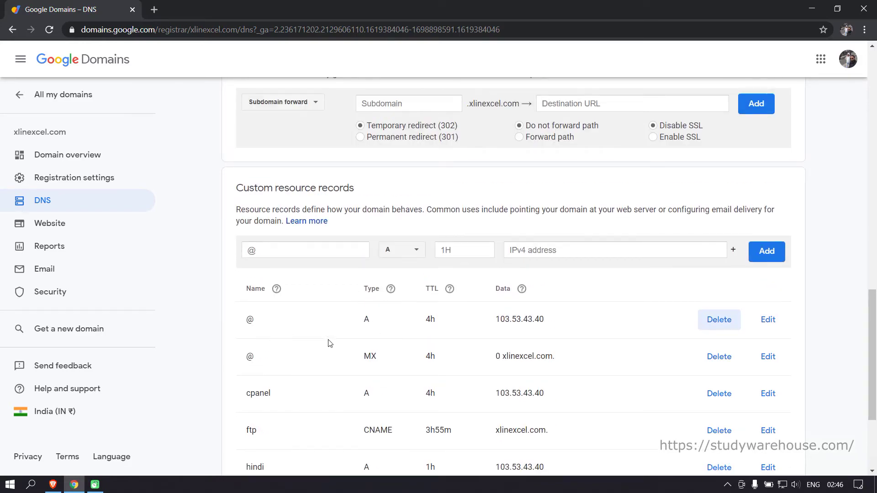
pyautogui.scroll(4, 315, 333)
pyautogui.scroll(8, 427, 260)
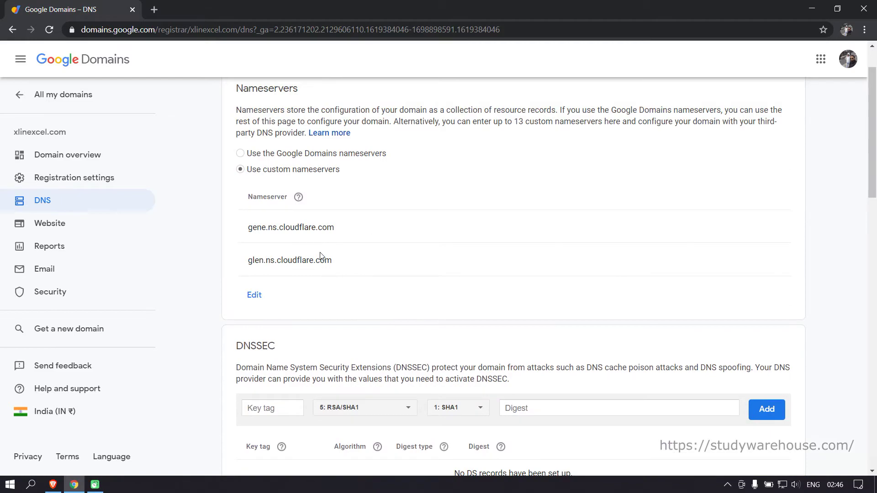
pyautogui.scroll(-2, 348, 305)
pyautogui.scroll(-10, 380, 328)
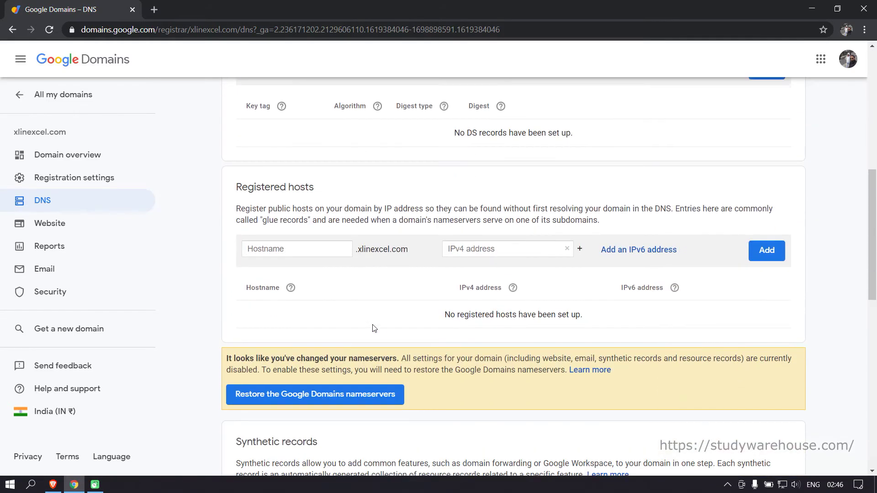
pyautogui.scroll(-2, 329, 425)
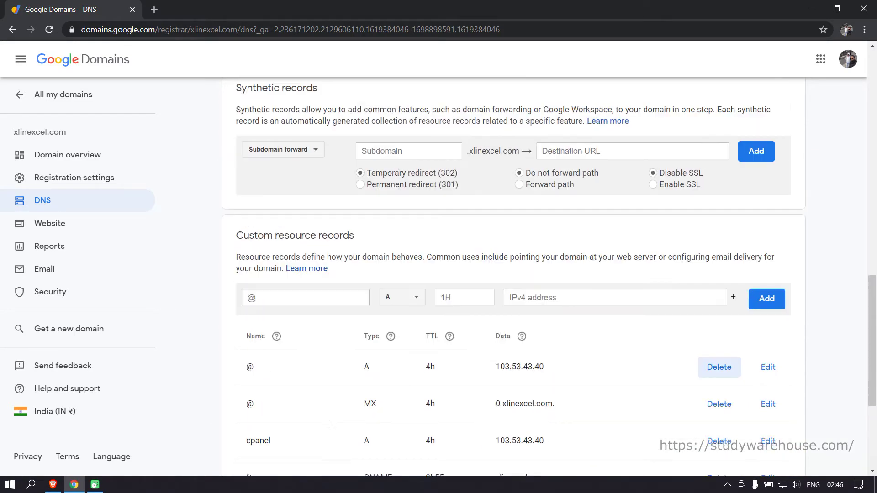
# Step: Switch to Bluehost and copy the verification text required by the web page ownership option for xlinexcel.com
pyautogui.scroll(16, 323, 333)
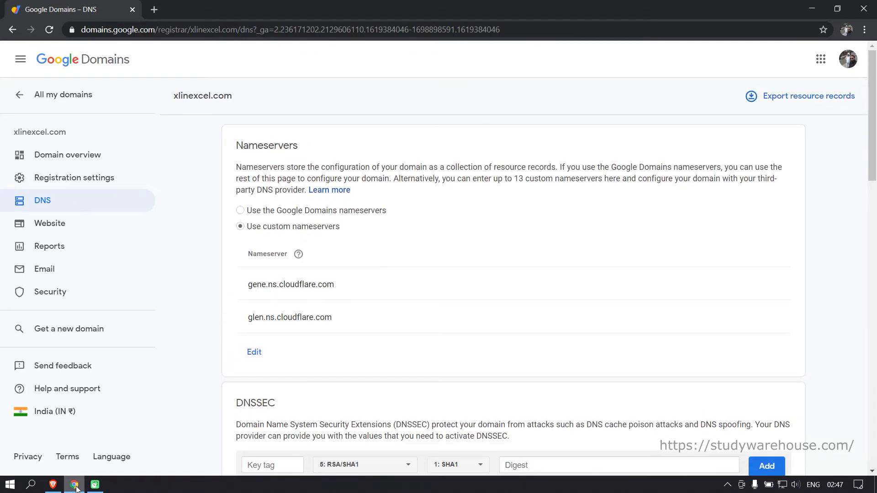
pyautogui.click(53, 484)
pyautogui.scroll(-3, 342, 274)
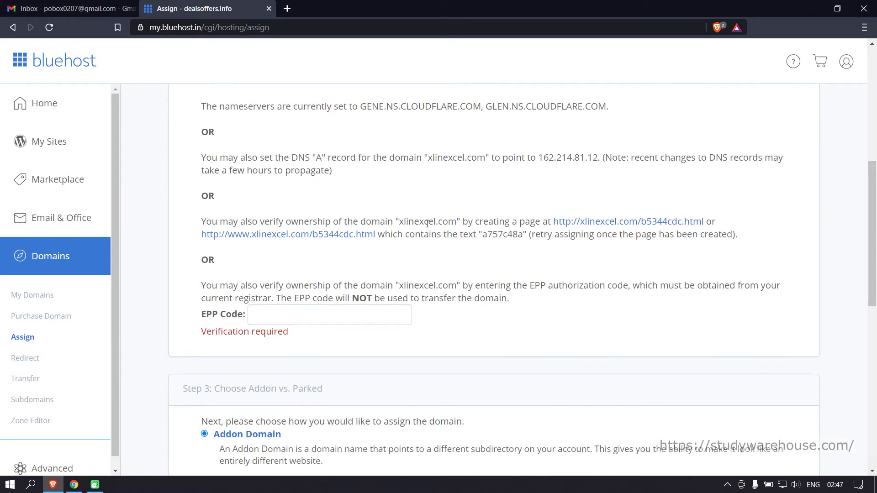
pyautogui.moveTo(400, 222); pyautogui.dragTo(446, 221)
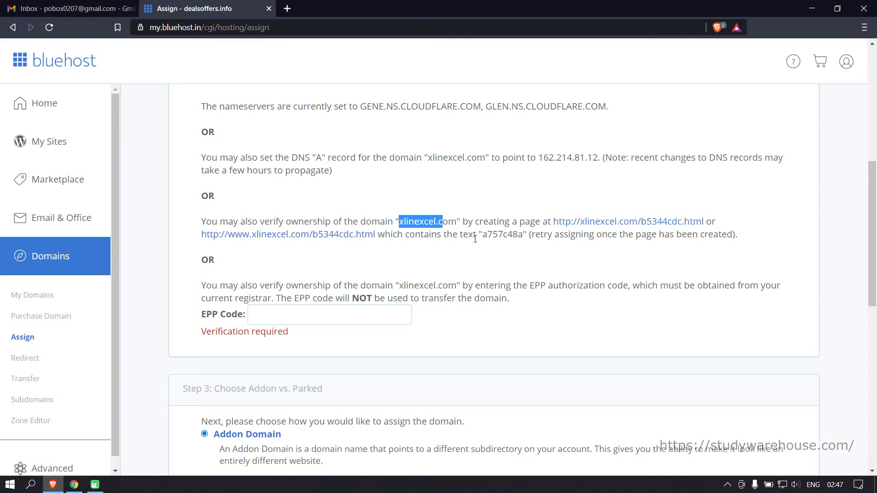
pyautogui.moveTo(483, 236); pyautogui.dragTo(524, 233)
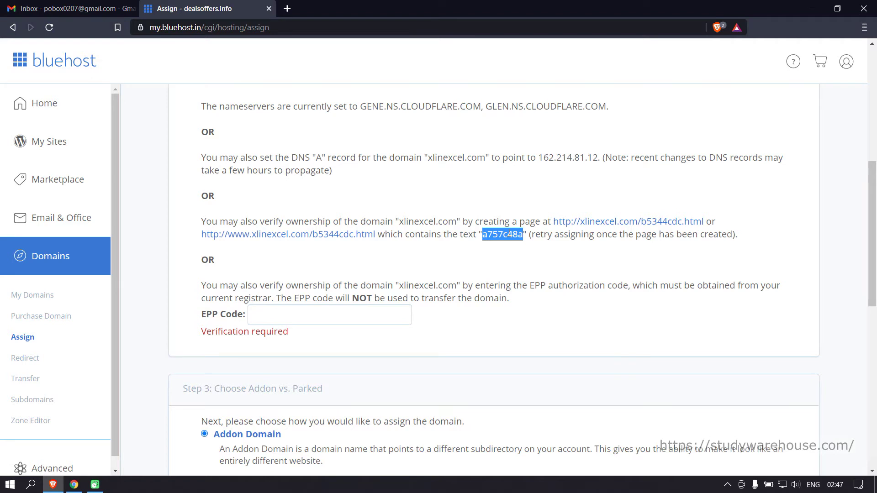
pyautogui.rightClick(508, 234)
pyautogui.click(537, 242)
# Step: Switch to the Google Domains browser and open hostgator.com in a new tab
pyautogui.click(74, 485)
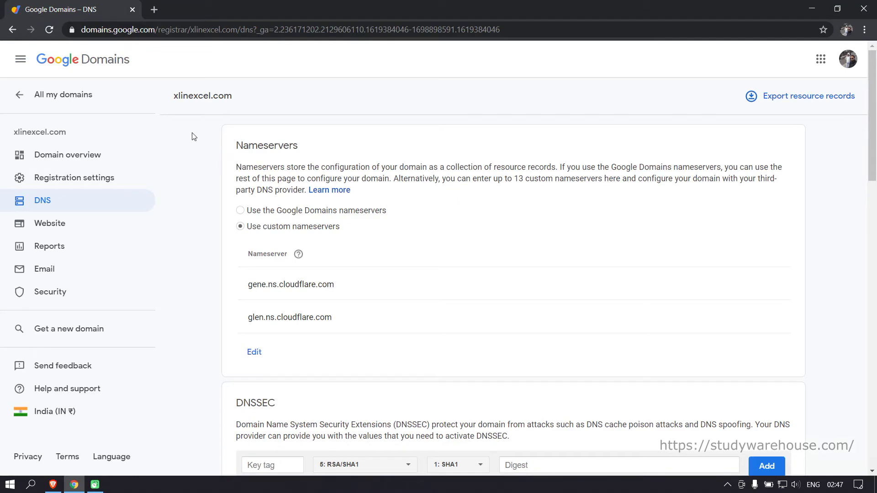
pyautogui.moveTo(175, 97); pyautogui.dragTo(228, 95)
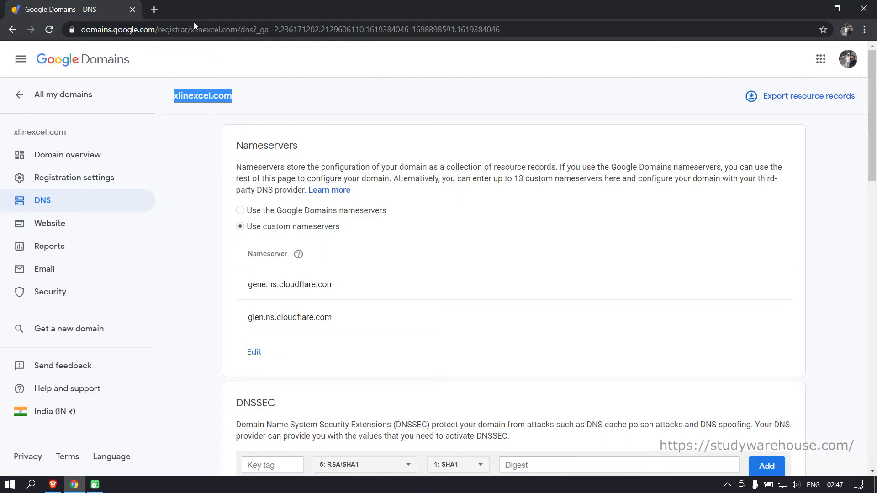
pyautogui.scroll(-4, 301, 210)
pyautogui.scroll(4, 294, 182)
pyautogui.click(155, 9)
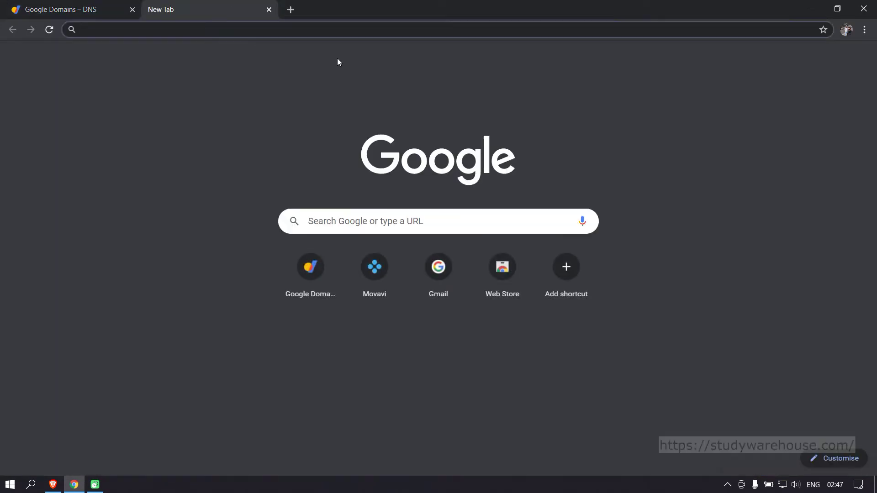
pyautogui.write('hostgat')
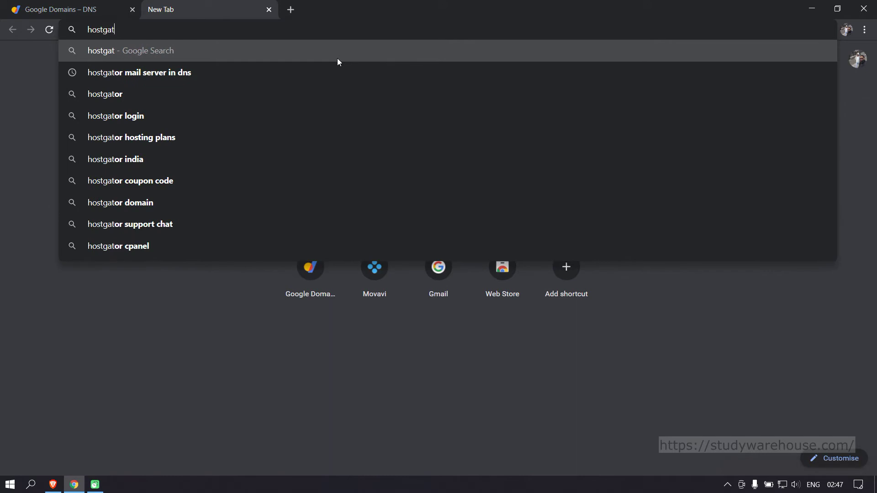
pyautogui.write('or.com')
pyautogui.press('Return')
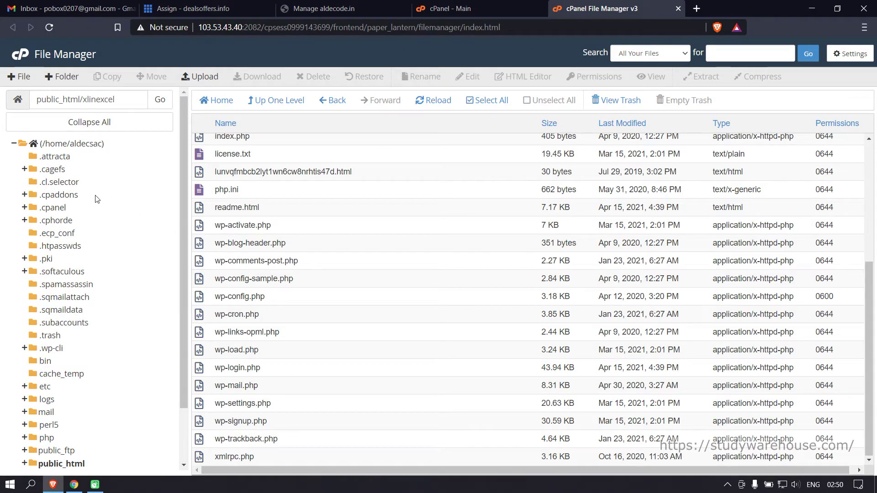
# Step: Go back to Bluehost and copy the page file name b5344cdc.html from the web page verification option
pyautogui.scroll(5, 330, 298)
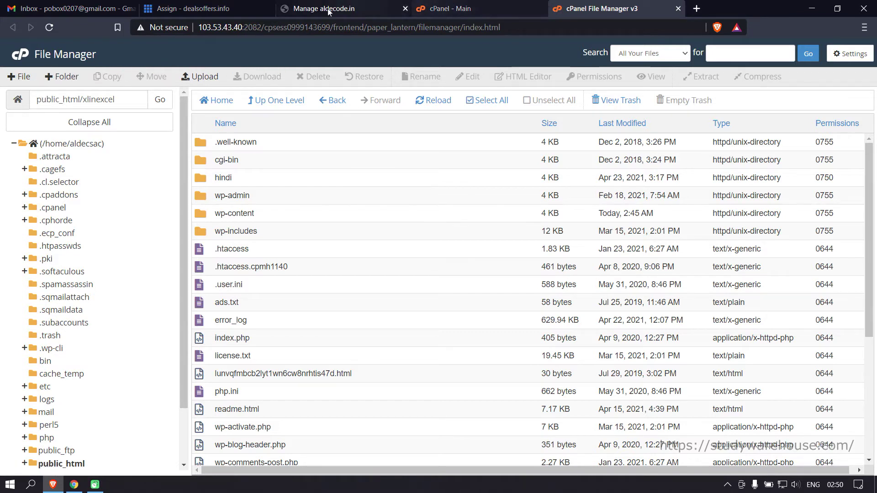
pyautogui.click(204, 9)
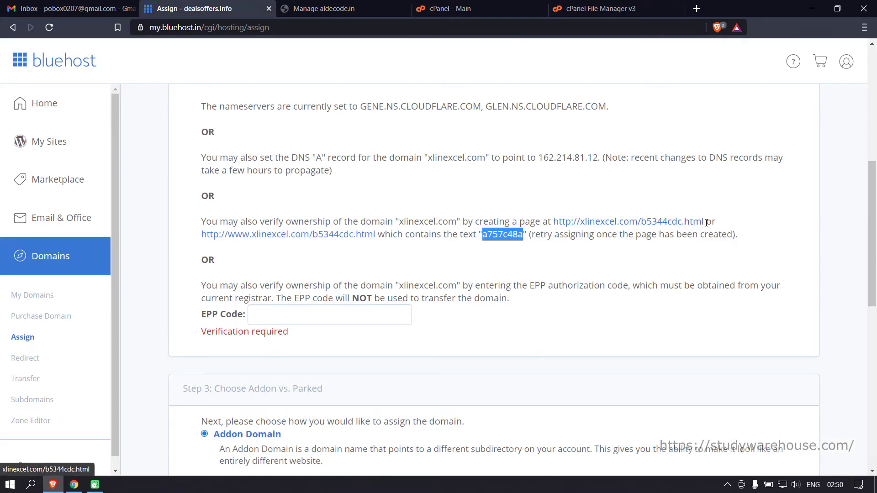
pyautogui.moveTo(709, 221); pyautogui.dragTo(641, 221)
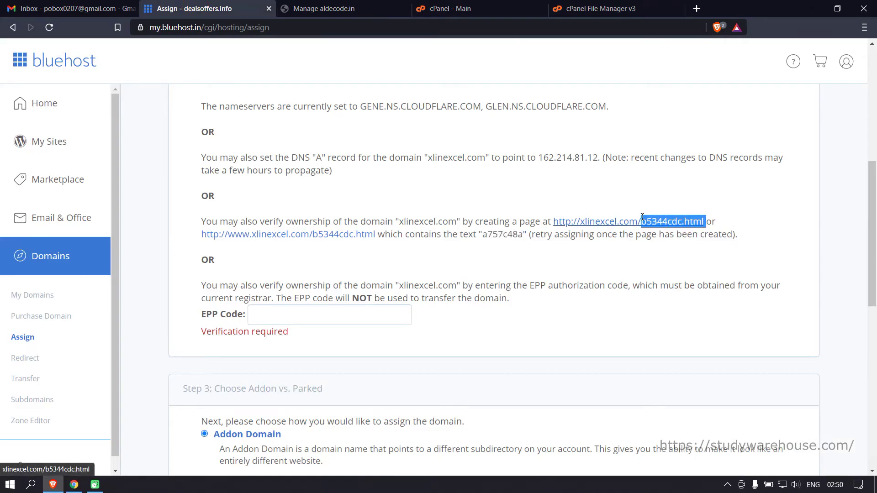
pyautogui.rightClick(648, 222)
pyautogui.click(686, 322)
# Step: Switch to cPanel File Manager and create a new file named b5344cdc.html in /public_html/xlinexcel
pyautogui.click(339, 10)
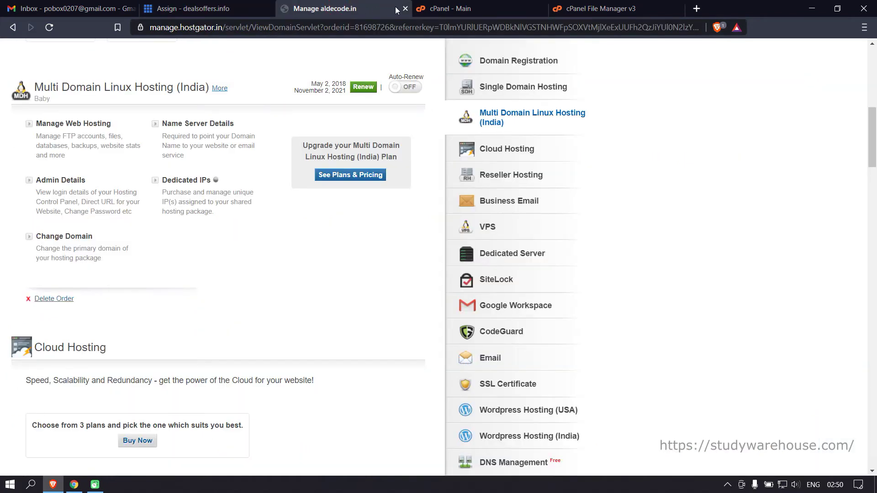
pyautogui.click(567, 8)
pyautogui.click(12, 76)
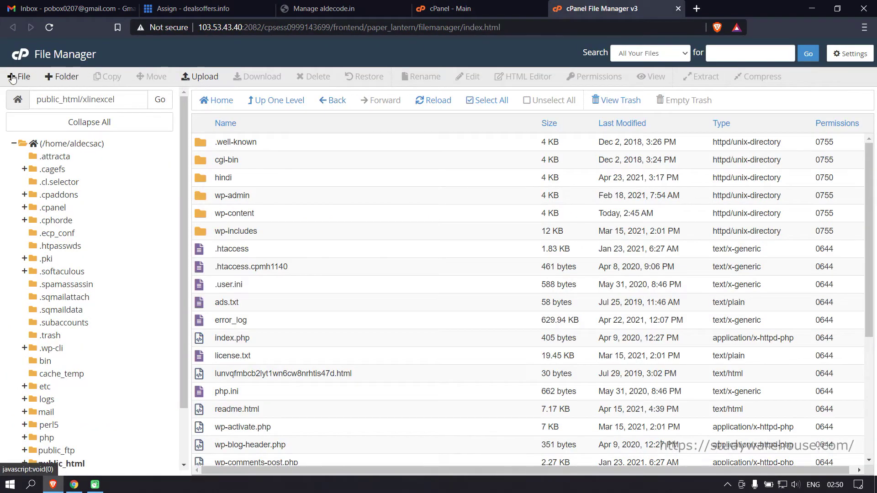
pyautogui.rightClick(389, 228)
pyautogui.click(414, 314)
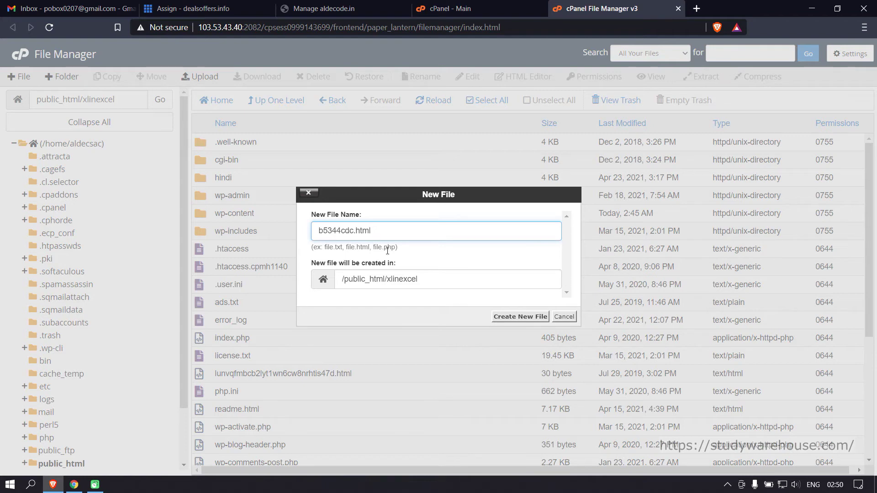
pyautogui.click(525, 320)
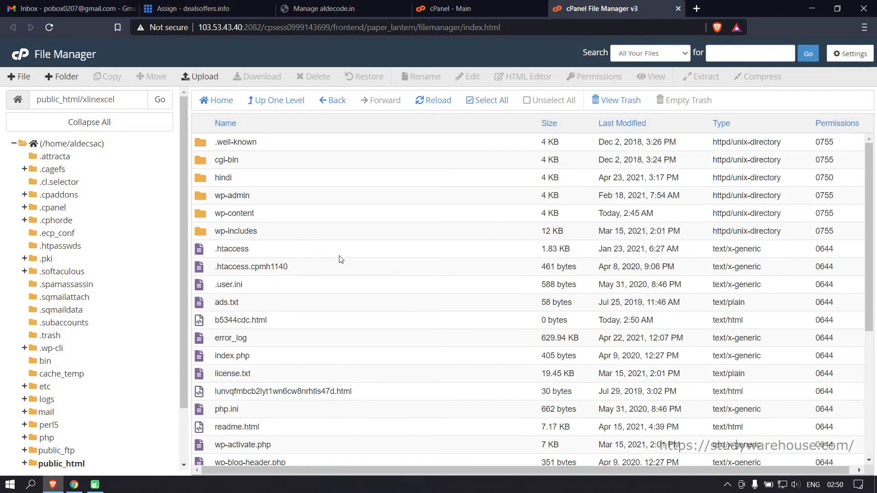
# Step: Open b5344cdc.html in the File Manager's code editor
pyautogui.scroll(-3, 271, 281)
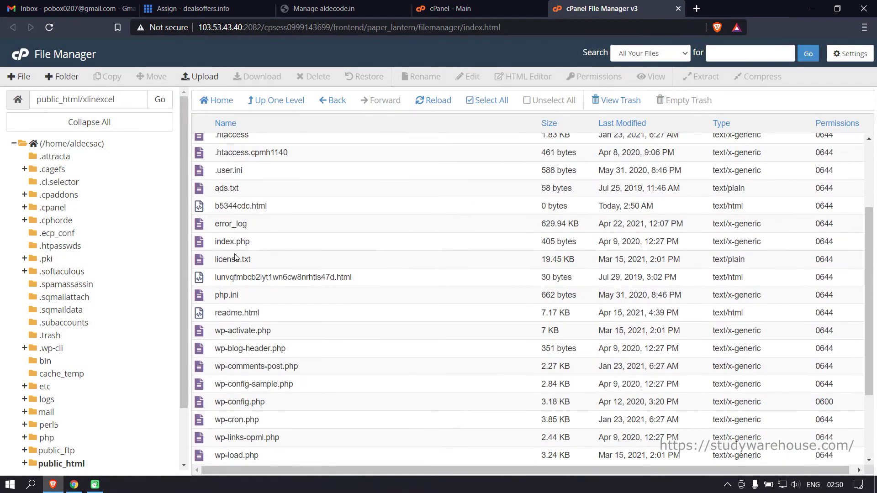
pyautogui.click(224, 207)
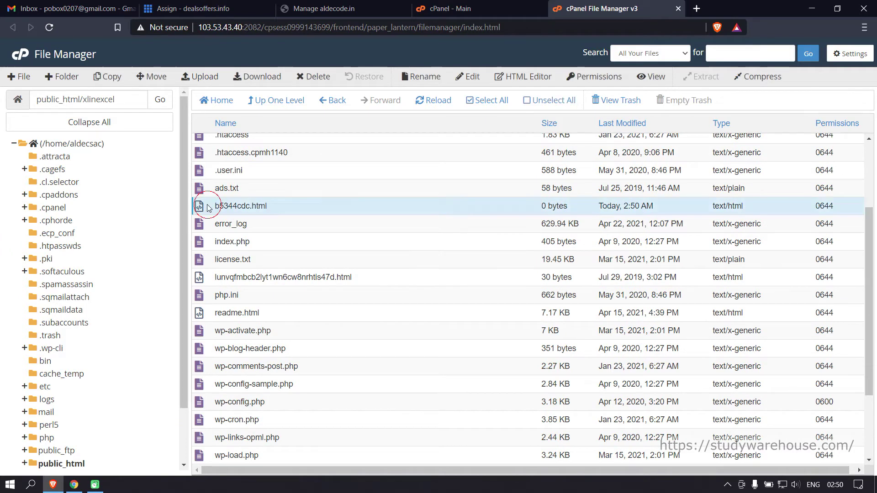
pyautogui.click(473, 77)
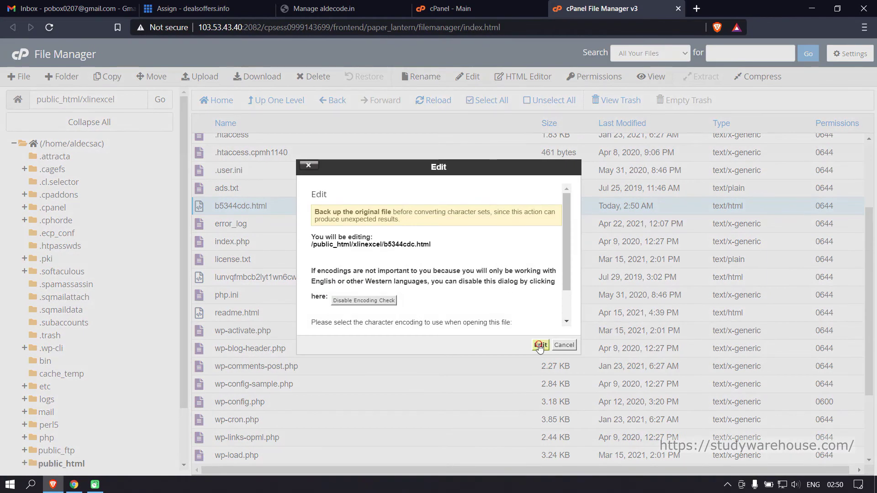
pyautogui.click(540, 344)
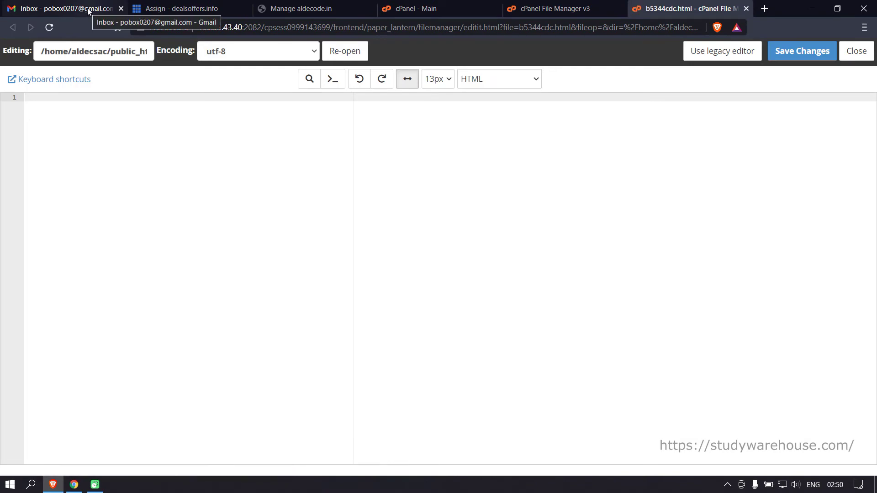
# Step: Copy the verification text from Bluehost, paste it into b5344cdc.html, save the changes and close the editor
pyautogui.click(185, 8)
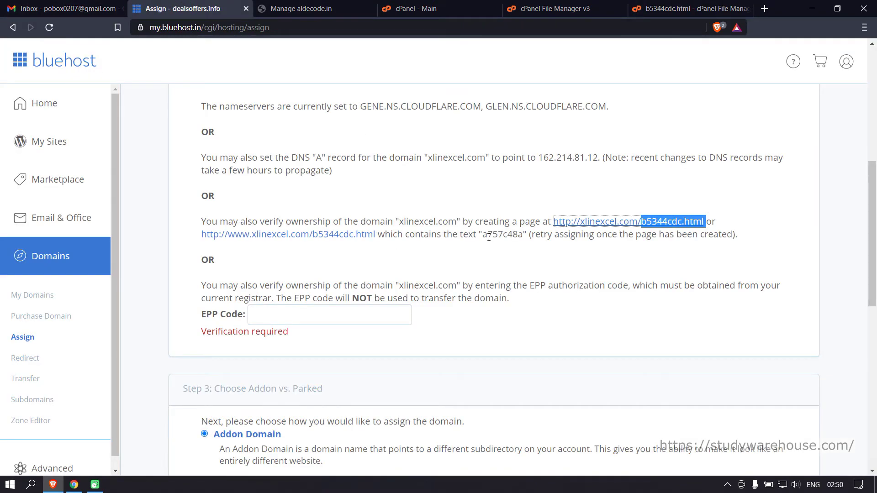
pyautogui.moveTo(483, 235); pyautogui.dragTo(524, 234)
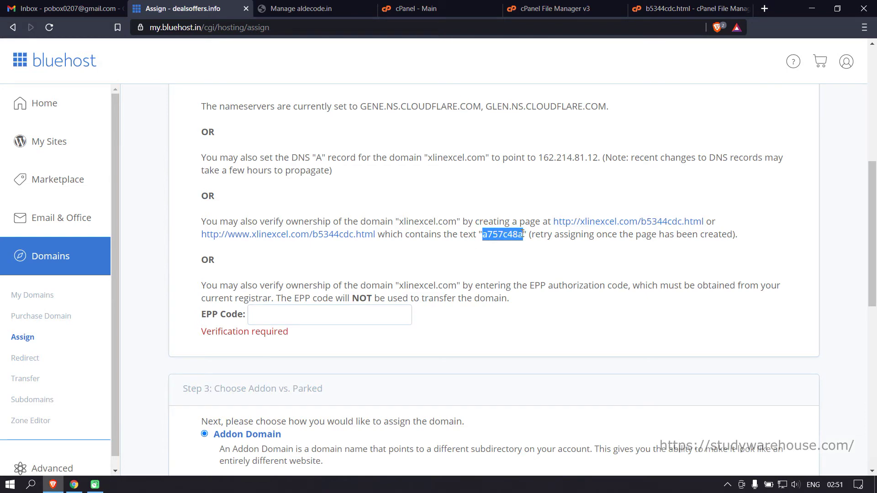
pyautogui.rightClick(515, 234)
pyautogui.click(533, 242)
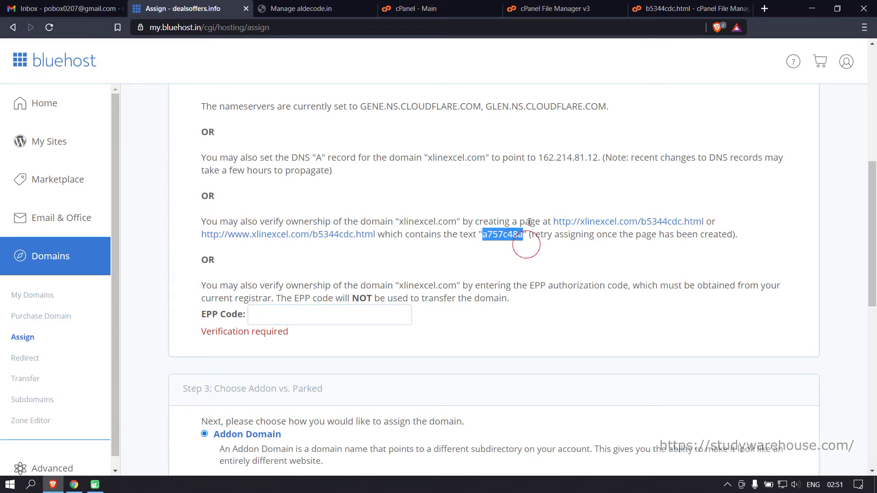
pyautogui.click(676, 8)
pyautogui.rightClick(198, 126)
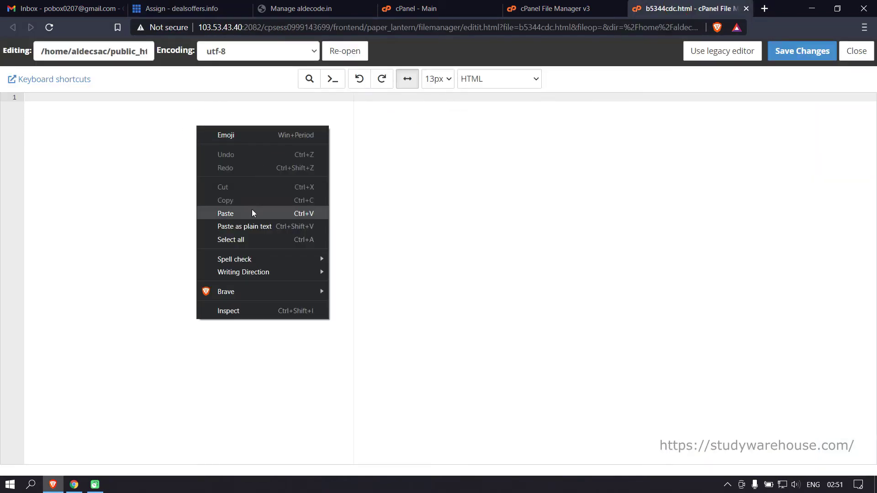
pyautogui.click(231, 211)
pyautogui.click(798, 52)
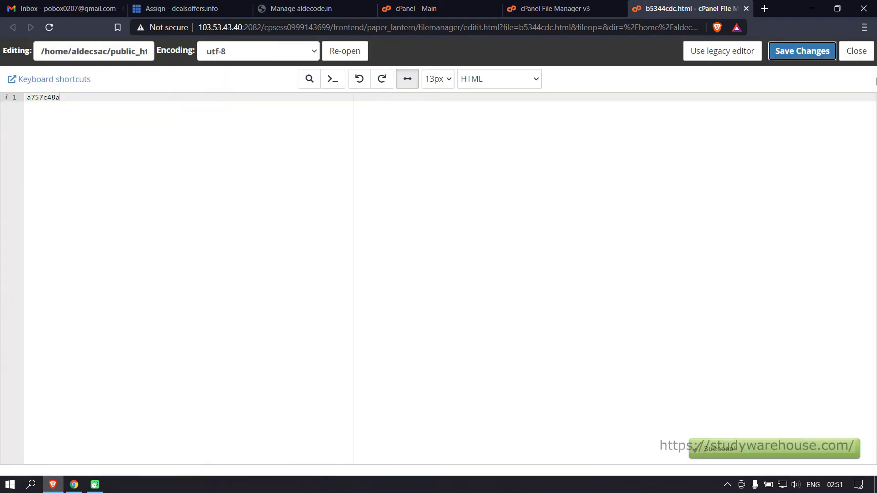
pyautogui.click(857, 52)
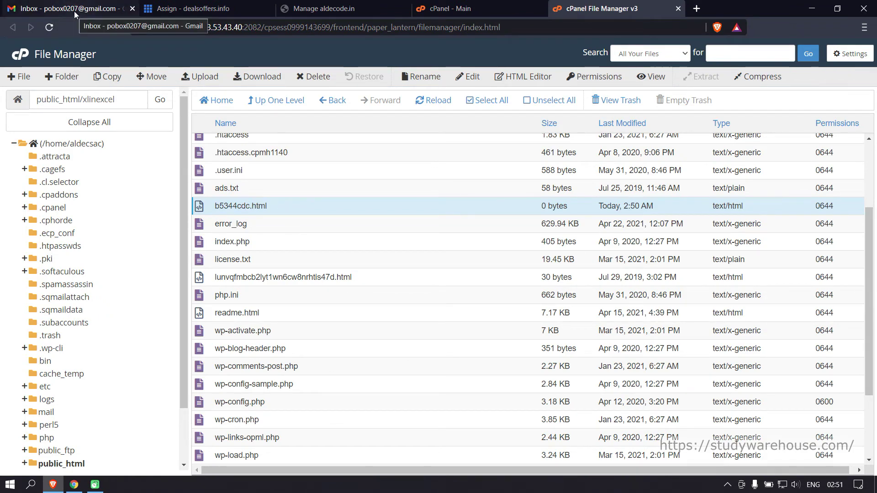
# Step: Return to Bluehost and review the option of verifying ownership with the EPP authorization code
pyautogui.click(192, 10)
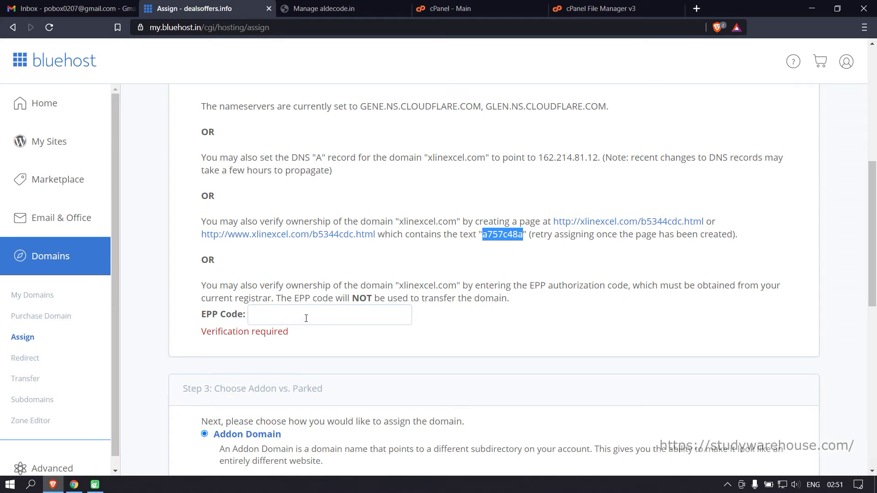
pyautogui.scroll(1, 306, 319)
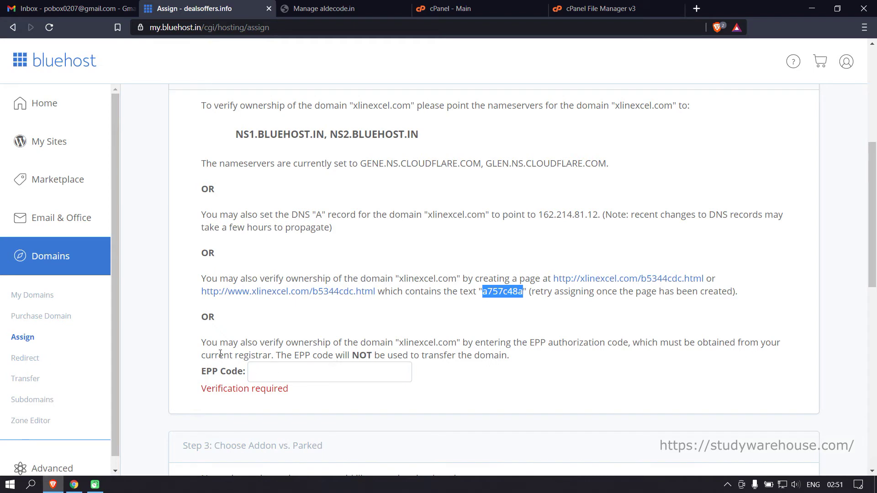
pyautogui.scroll(-2, 346, 352)
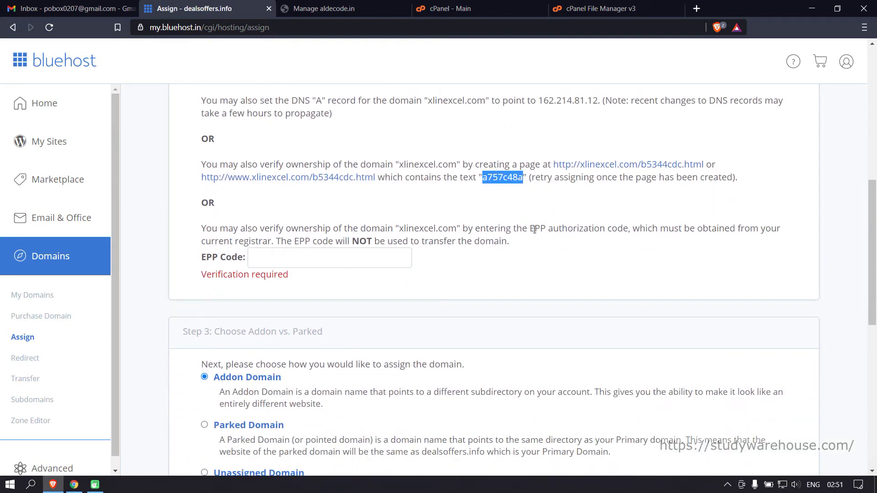
pyautogui.moveTo(531, 229); pyautogui.dragTo(629, 228)
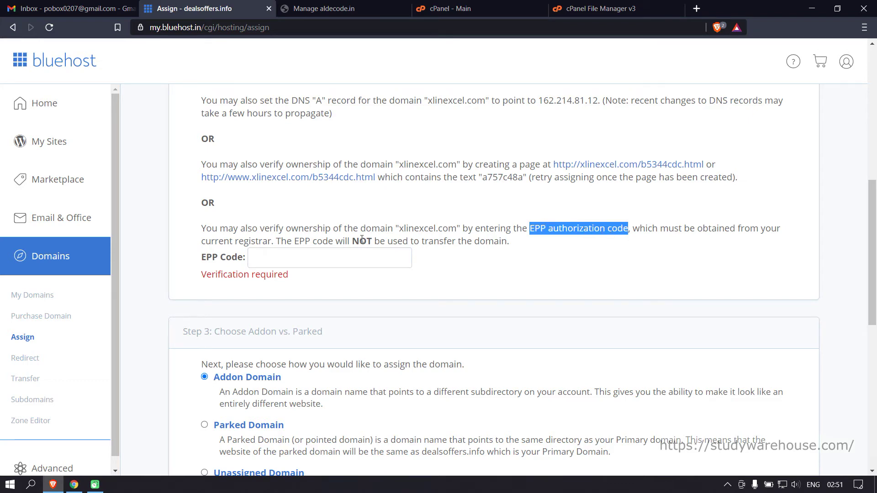
pyautogui.click(300, 264)
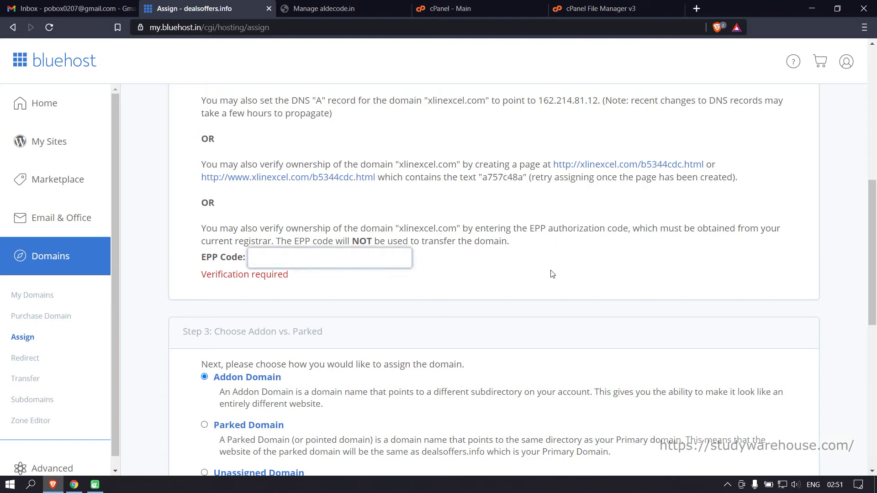
pyautogui.scroll(1, 552, 274)
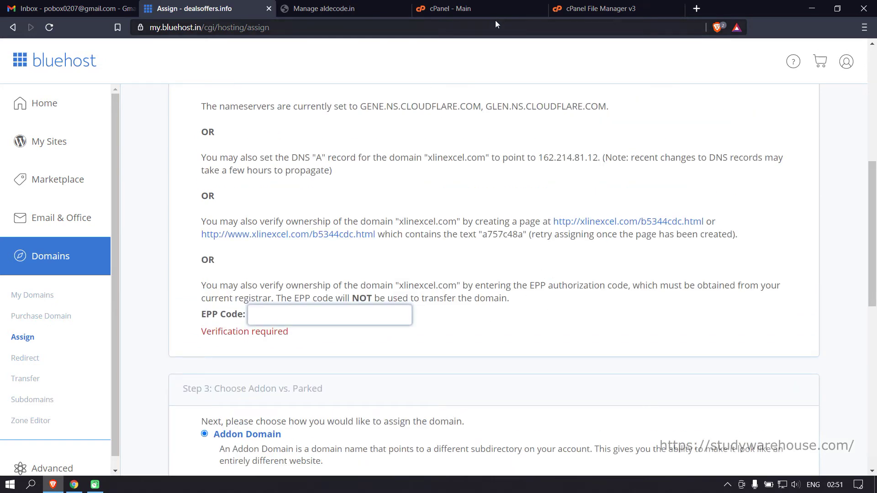
# Step: Return to cPanel File Manager and permanently delete b5344cdc.html from public_html/xlinexcel, skipping the trash
pyautogui.click(596, 9)
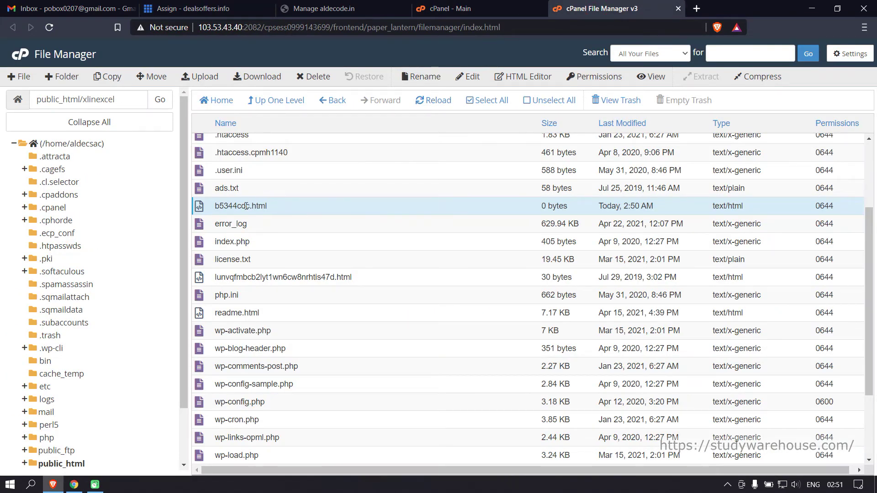
pyautogui.rightClick(288, 207)
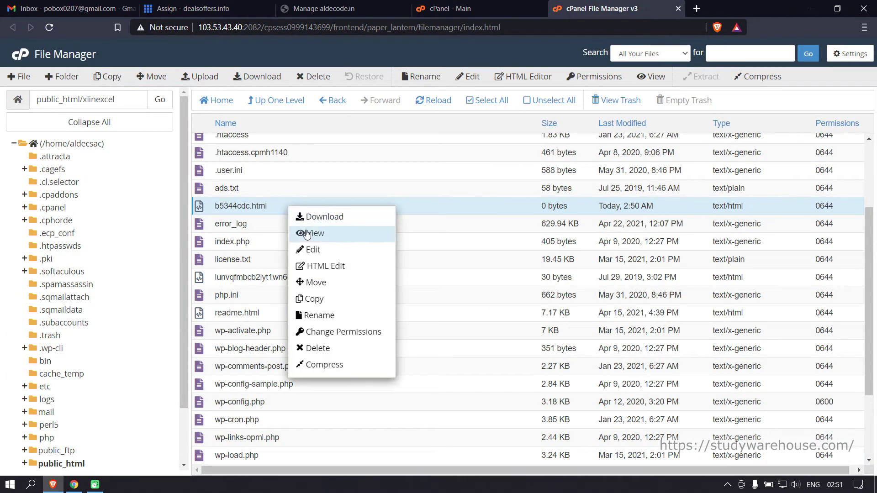
pyautogui.click(328, 352)
pyautogui.click(392, 264)
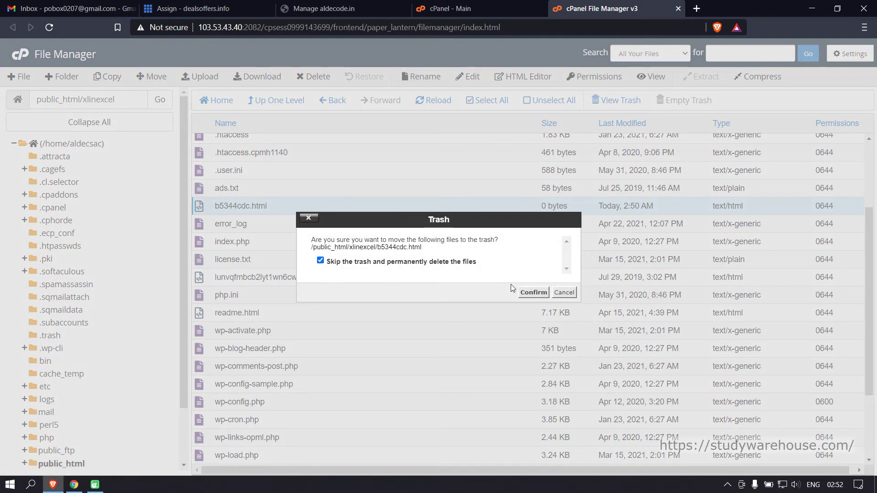
pyautogui.click(533, 293)
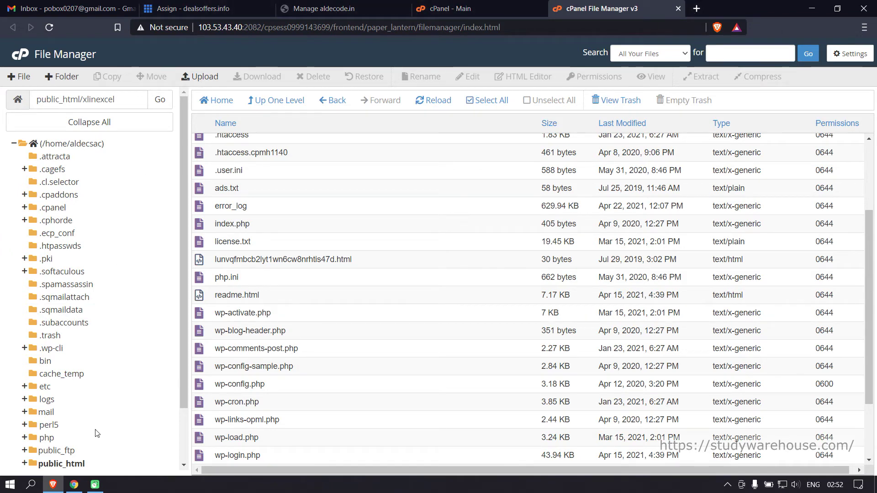
# Step: Switch to Google Domains in Chrome and unlock xlinexcel.com in its registration settings
pyautogui.click(74, 485)
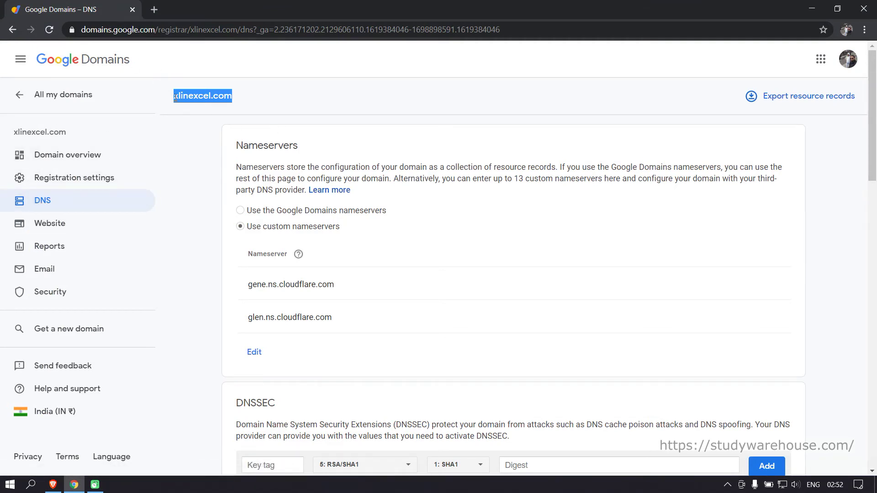
pyautogui.click(74, 181)
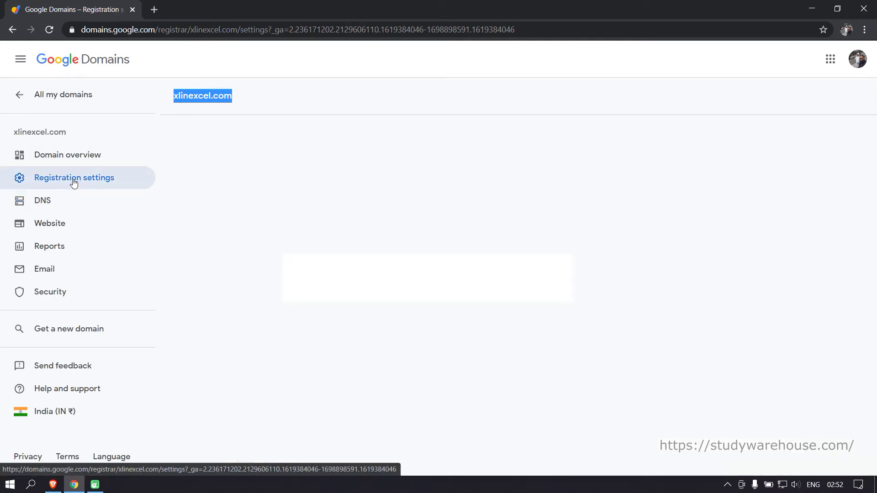
pyautogui.scroll(-10, 429, 289)
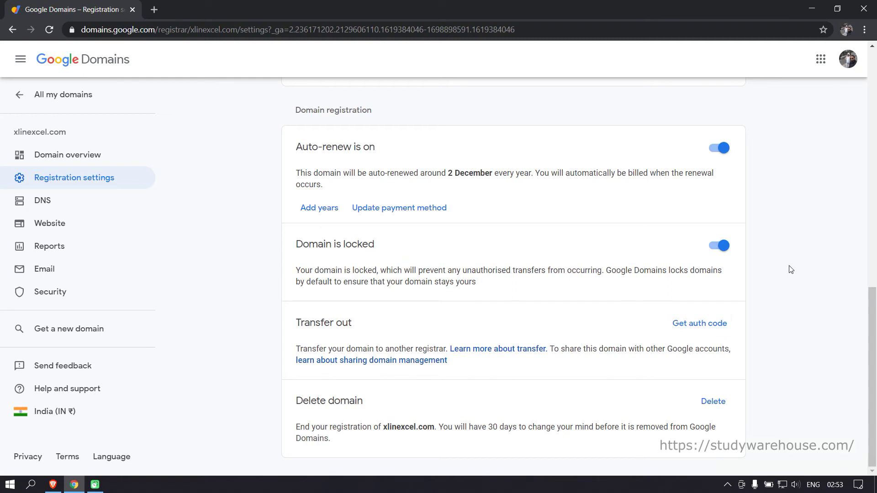
pyautogui.click(721, 247)
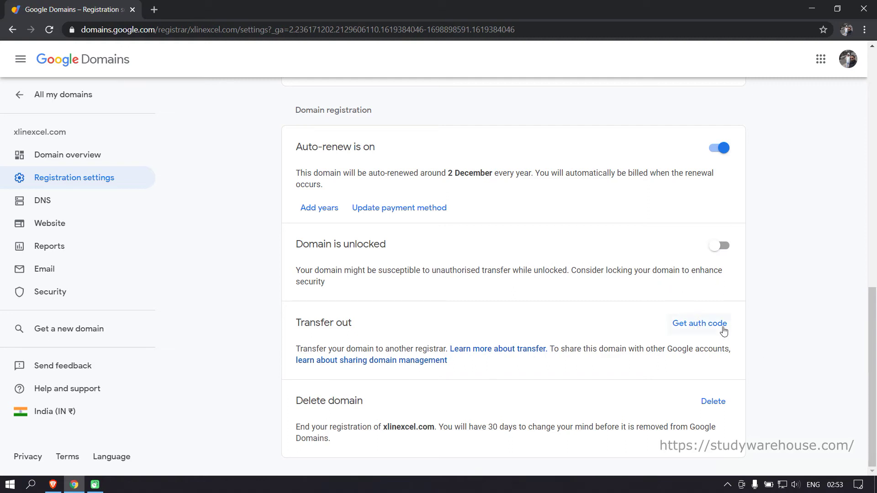
# Step: Request the transfer authorization code for xlinexcel.com and verify identity with the Google account password
pyautogui.click(701, 327)
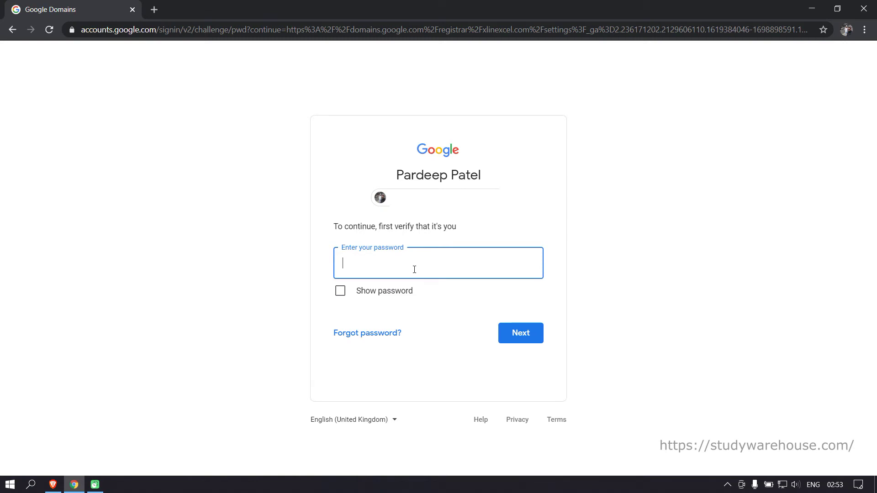
pyautogui.write('•••••••••••')
pyautogui.click(526, 339)
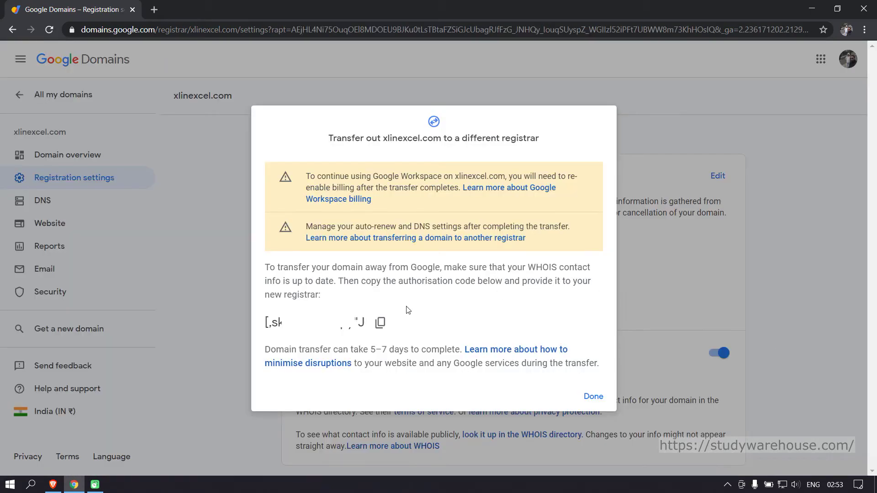
# Step: Copy the authorization code, close the transfer-out dialog and lock xlinexcel.com again
pyautogui.click(378, 325)
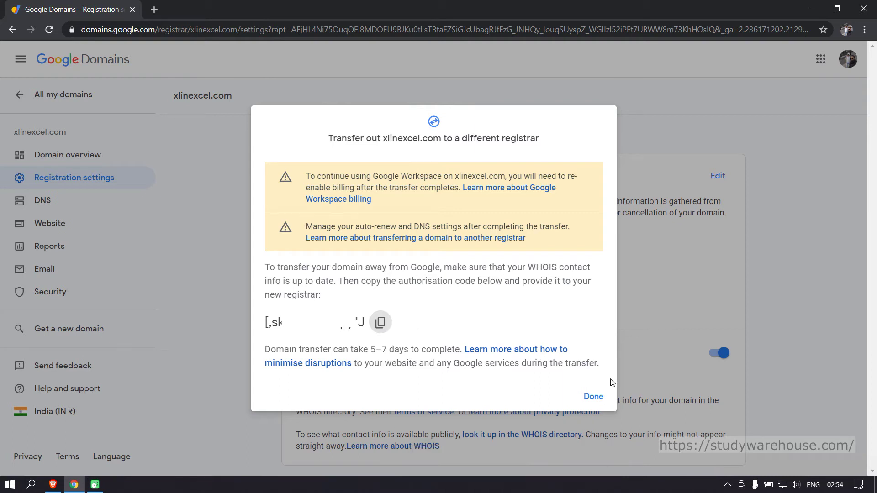
pyautogui.click(594, 397)
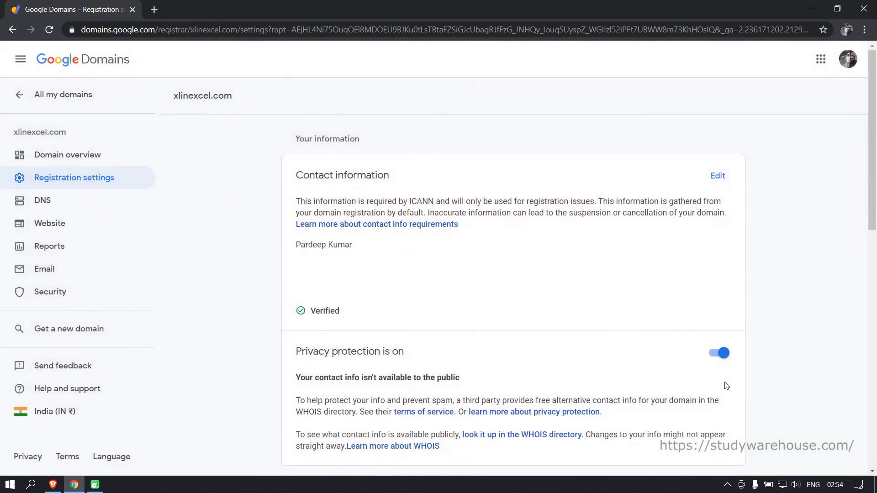
pyautogui.scroll(-8, 739, 238)
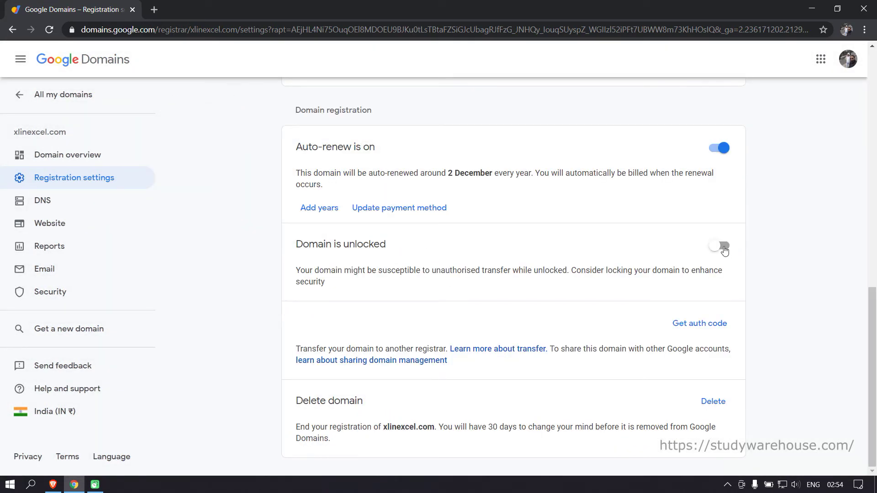
pyautogui.click(725, 250)
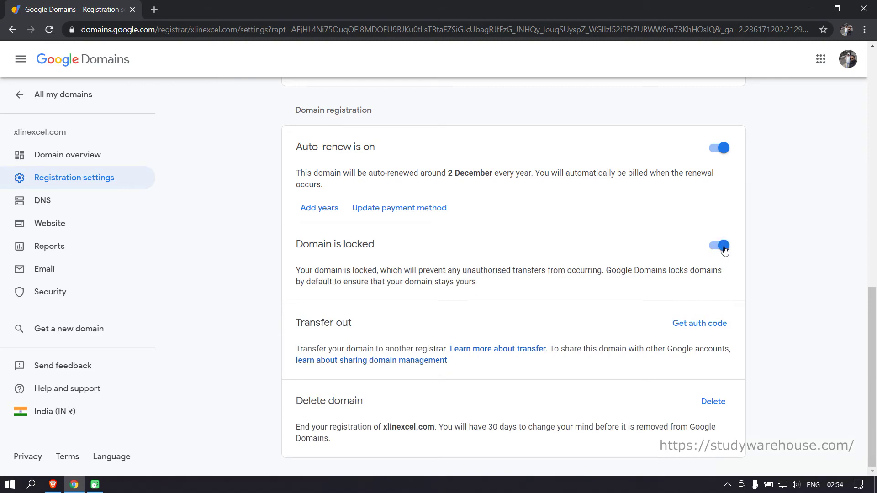
# Step: Switch back to the Bluehost Assign page in Brave and paste the authorization code as the EPP code
pyautogui.click(52, 484)
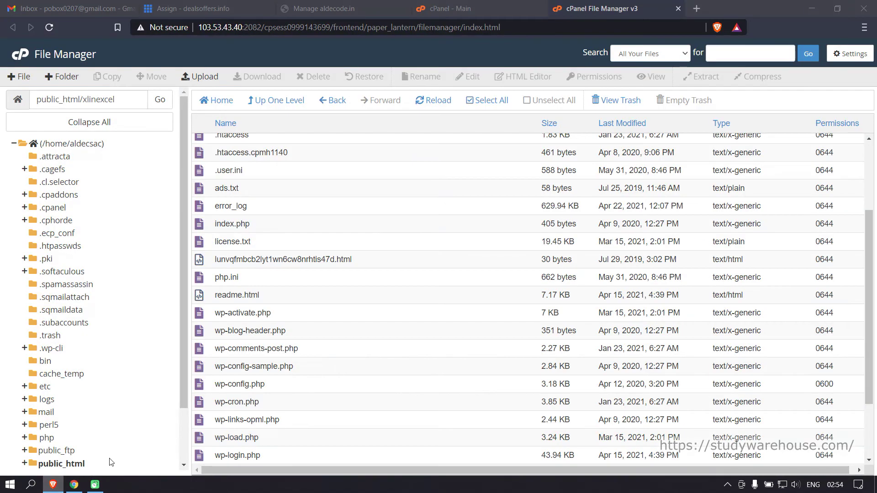
pyautogui.click(201, 8)
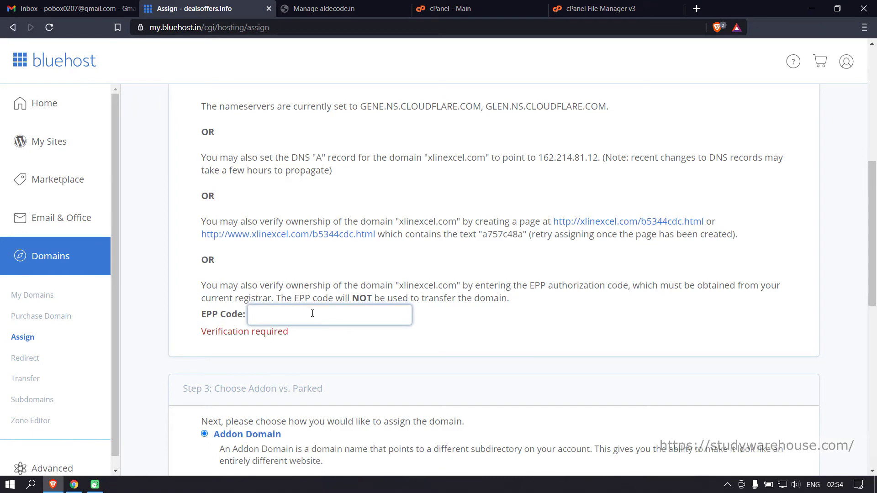
pyautogui.rightClick(295, 316)
pyautogui.click(347, 204)
# Step: Review the descriptions of the Addon Domain, Parked Domain and Unassigned Domain options
pyautogui.scroll(-5, 238, 152)
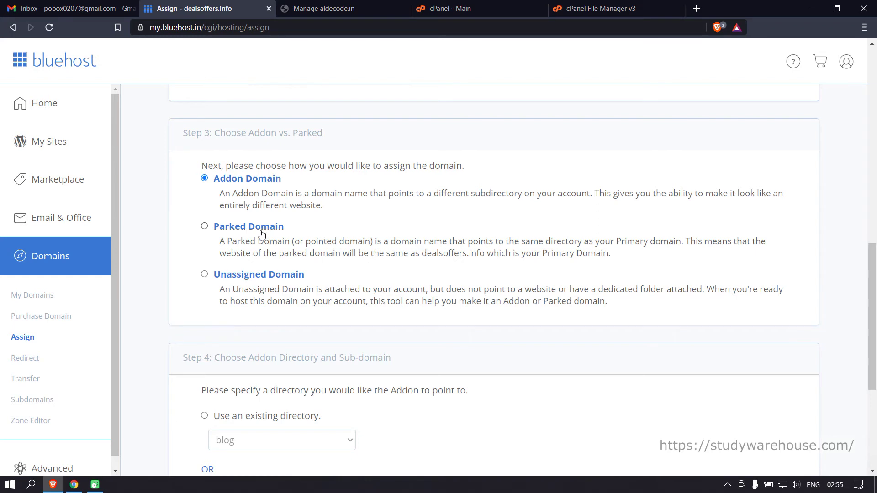
pyautogui.scroll(-1, 462, 295)
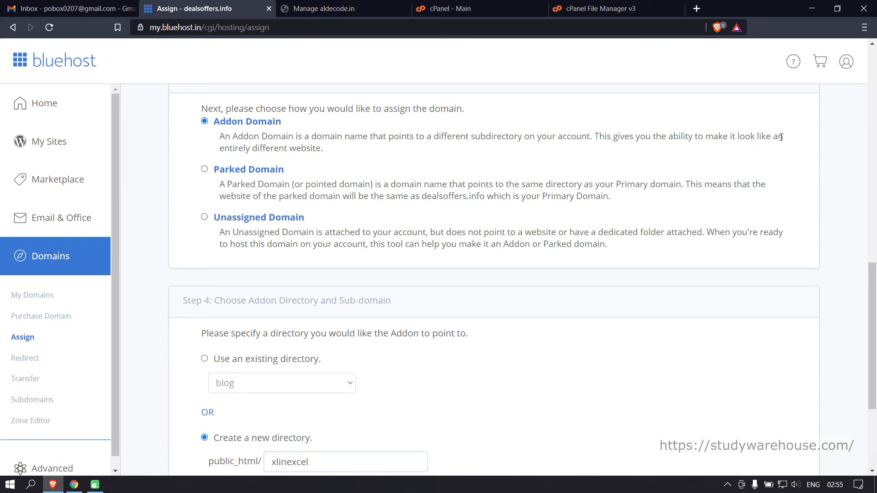
pyautogui.moveTo(324, 148); pyautogui.dragTo(229, 149)
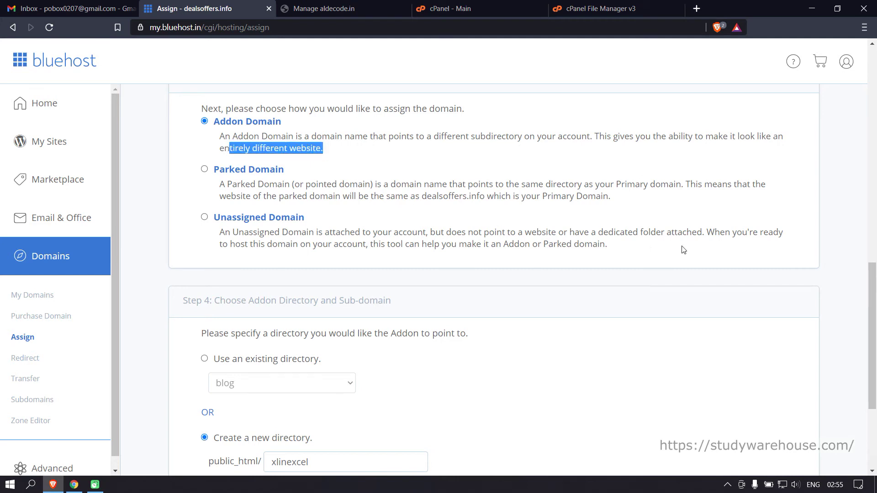
pyautogui.click(345, 246)
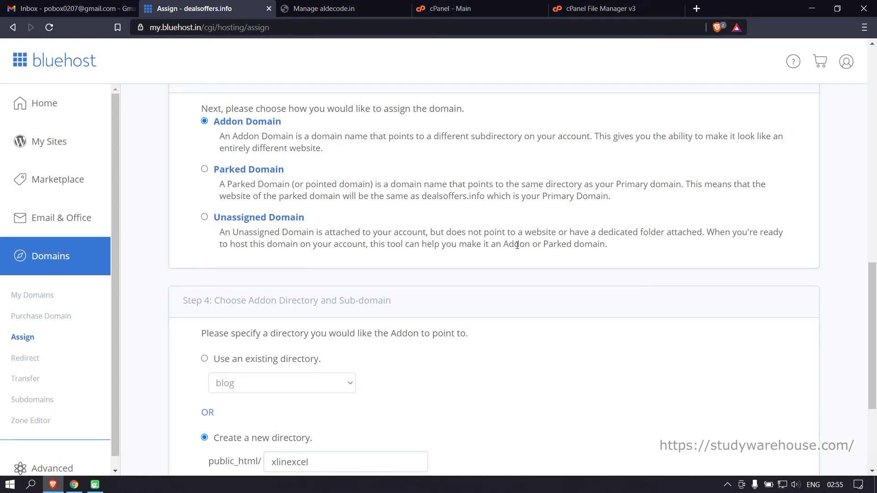
pyautogui.scroll(-1, 521, 246)
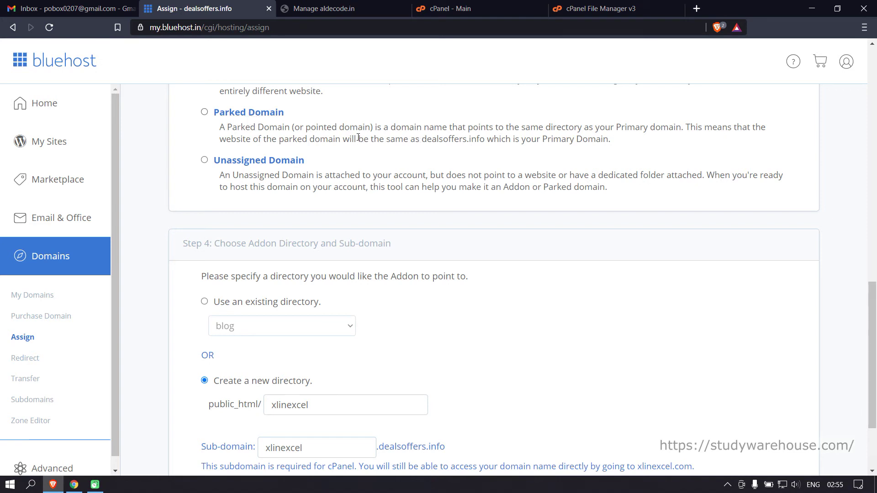
pyautogui.scroll(2, 370, 159)
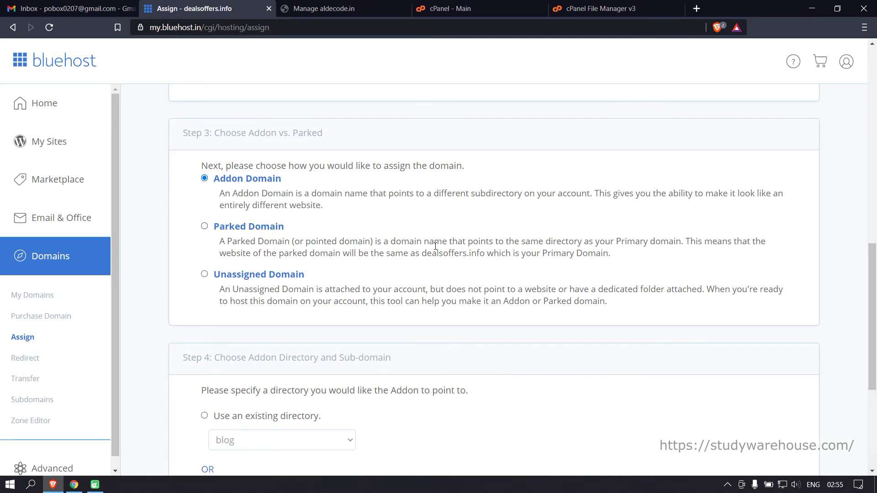
pyautogui.moveTo(416, 254); pyautogui.dragTo(482, 254)
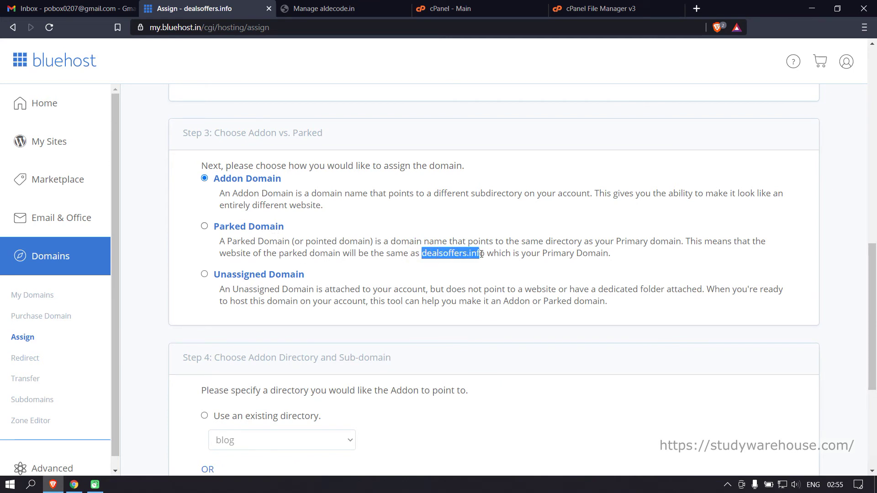
pyautogui.scroll(-1, 535, 259)
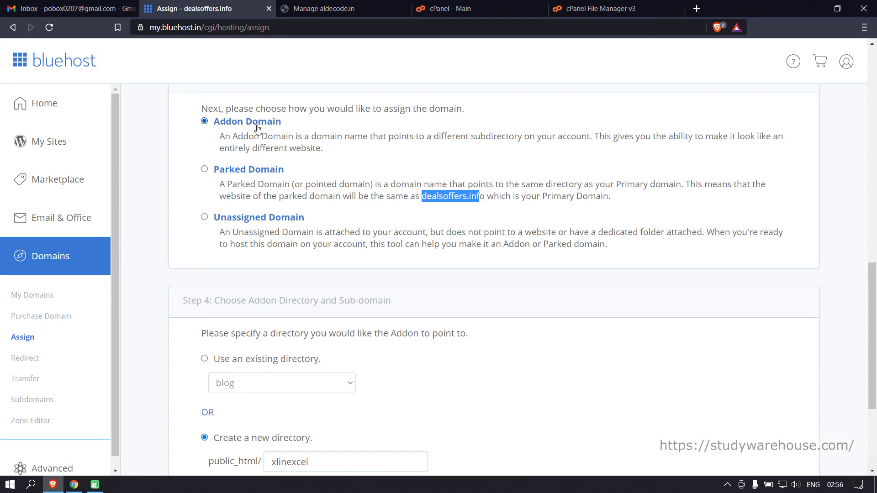
pyautogui.scroll(-1, 258, 129)
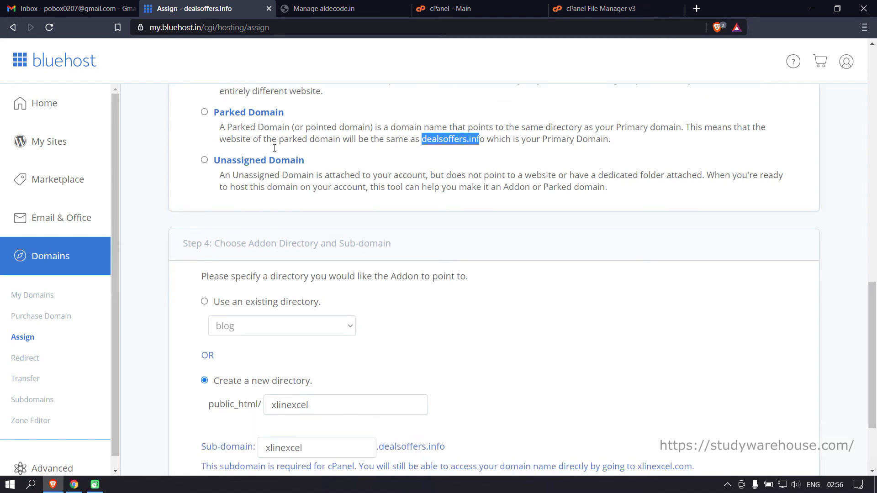
# Step: Examine the addon directory and sub-domain settings, then recheck the nameserver and other ownership verification options
pyautogui.scroll(-2, 446, 229)
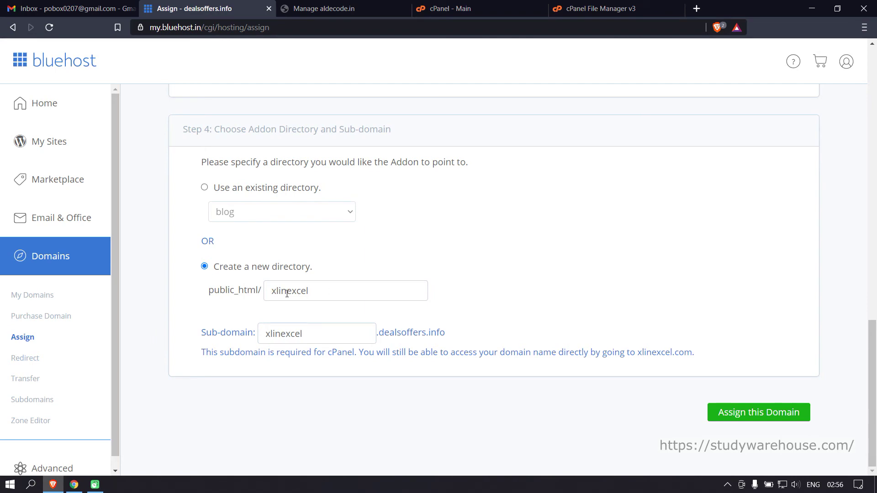
pyautogui.scroll(12, 426, 299)
pyautogui.scroll(7, 598, 363)
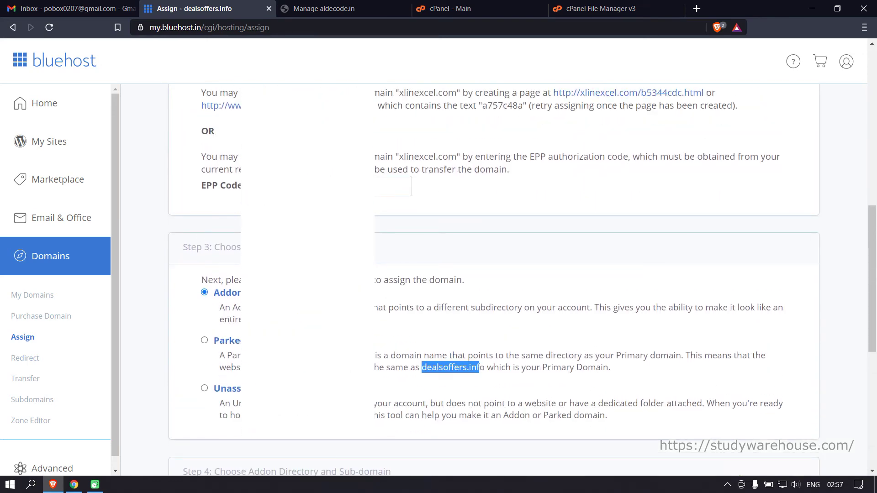
pyautogui.scroll(3, 221, 219)
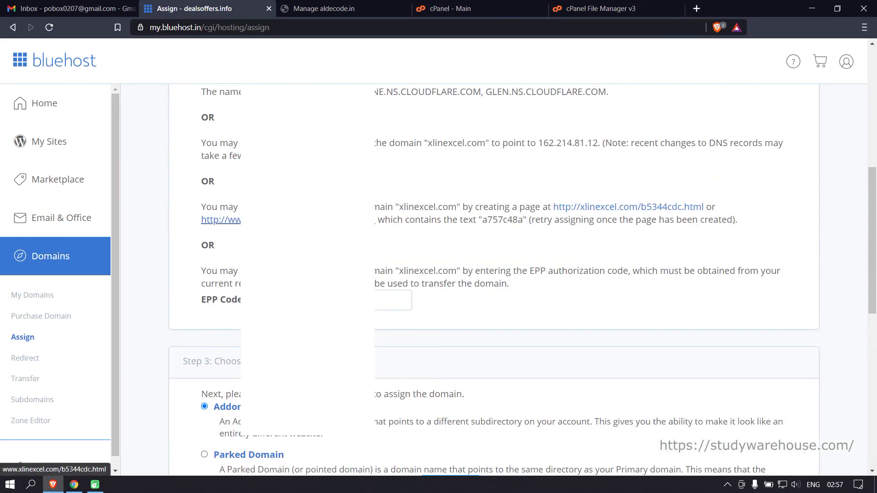
pyautogui.scroll(3, 221, 220)
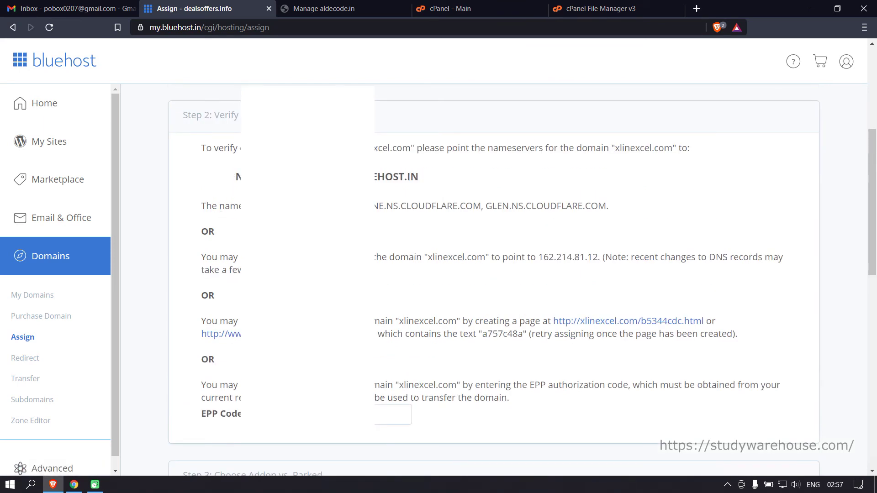
pyautogui.moveTo(401, 207); pyautogui.dragTo(482, 207)
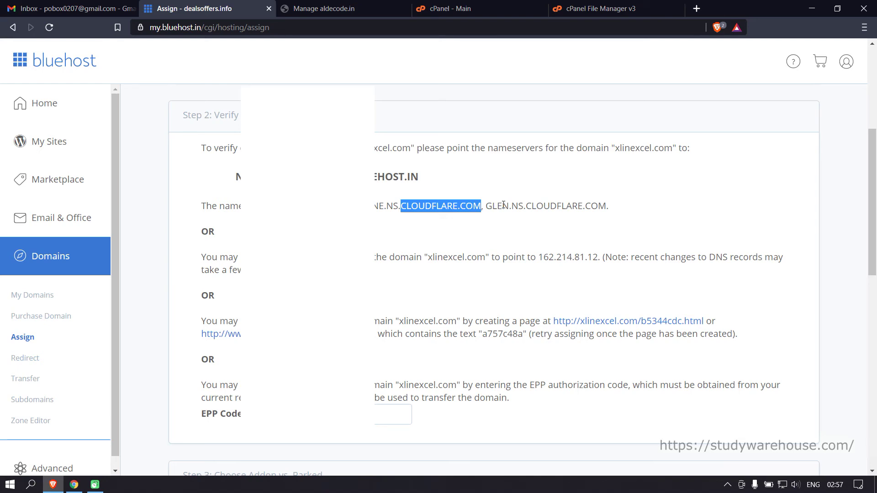
# Step: Assign xlinexcel.com as an addon domain with the new directory public_html/xlinexcel and sub-domain xlinexcel
pyautogui.scroll(-10, 526, 247)
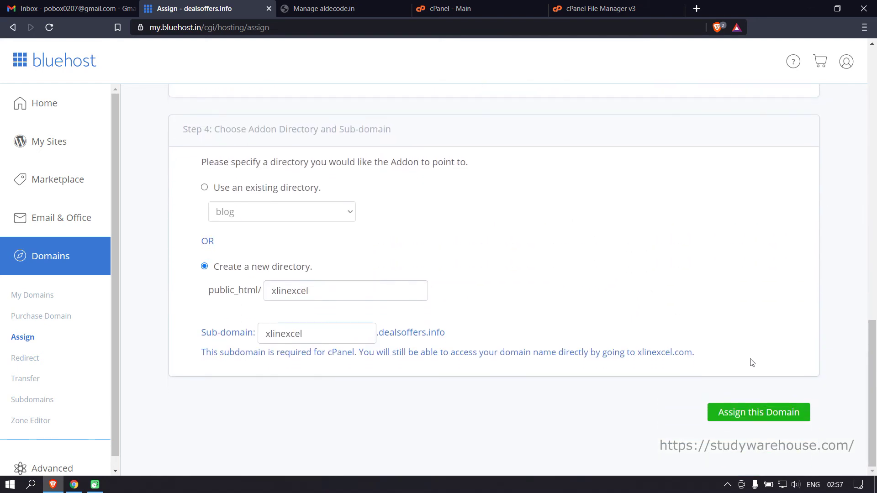
pyautogui.click(748, 414)
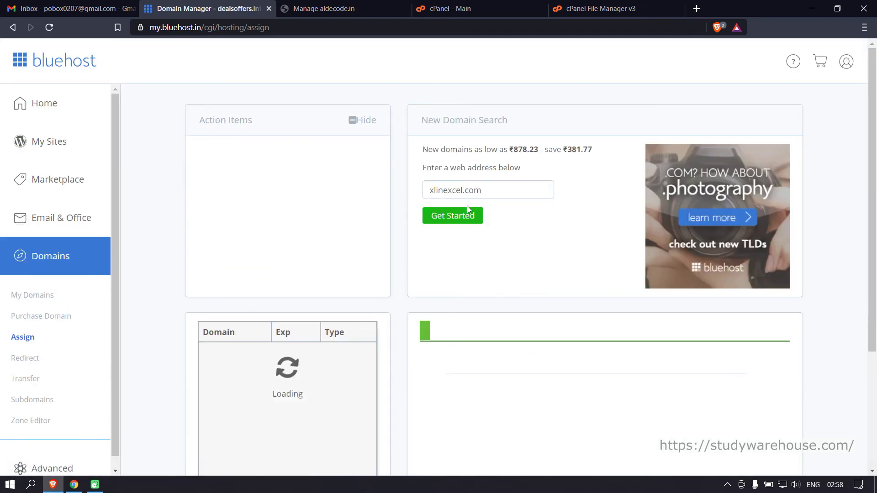
# Step: Check the assignment summary and domain list for xlinexcel.com, then open the Subdomains page
pyautogui.scroll(-4, 479, 314)
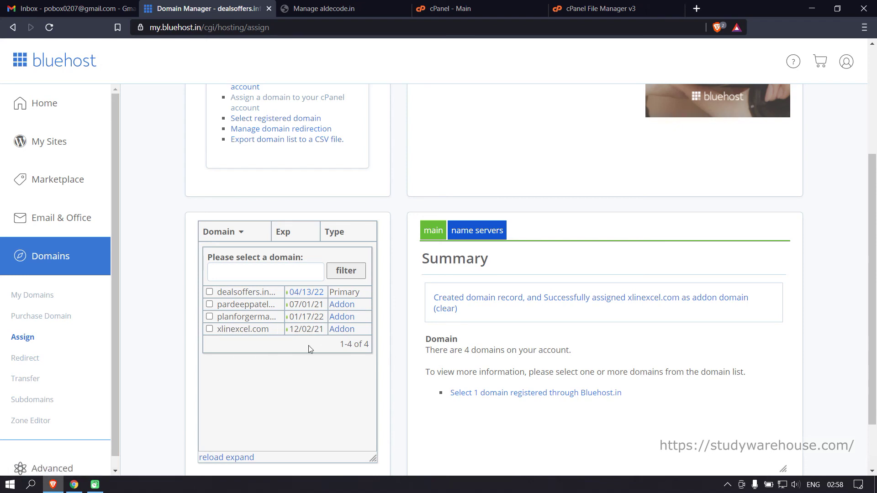
pyautogui.scroll(-2, 308, 346)
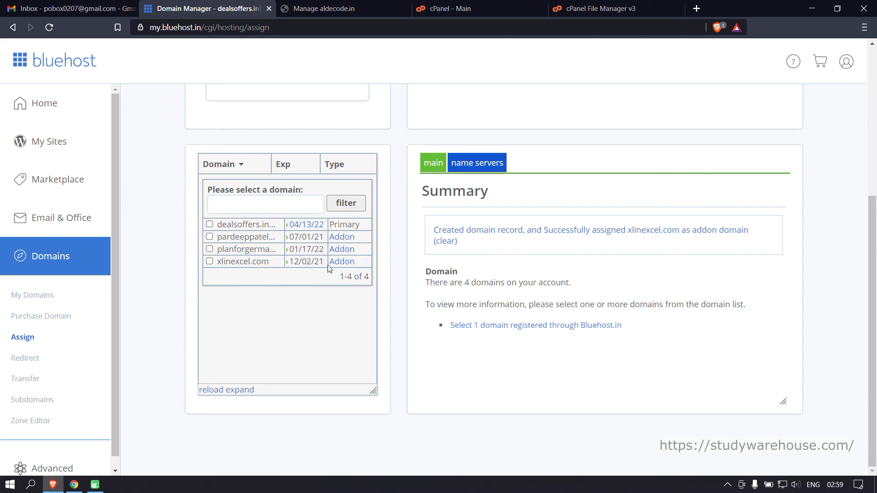
pyautogui.click(32, 402)
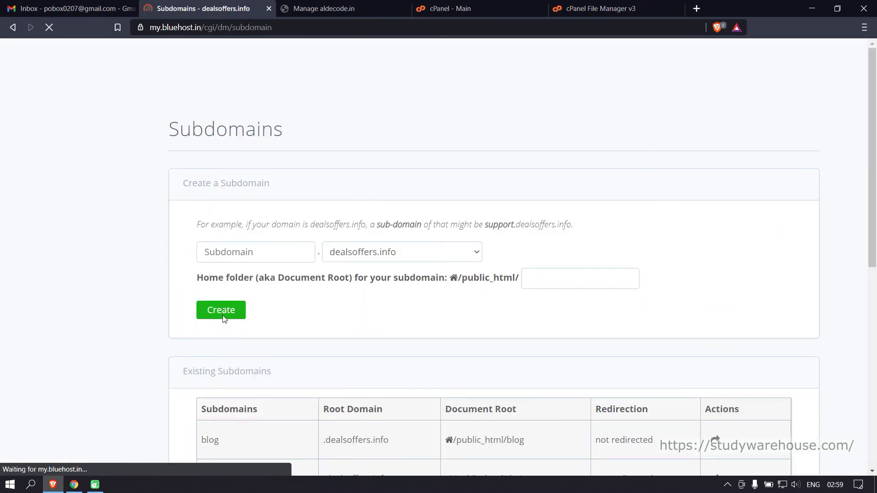
# Step: Create the subdomain hindi under xlinexcel.com with public_html/xlinexcel/hindi as its home folder
pyautogui.click(274, 252)
pyautogui.write('hindi')
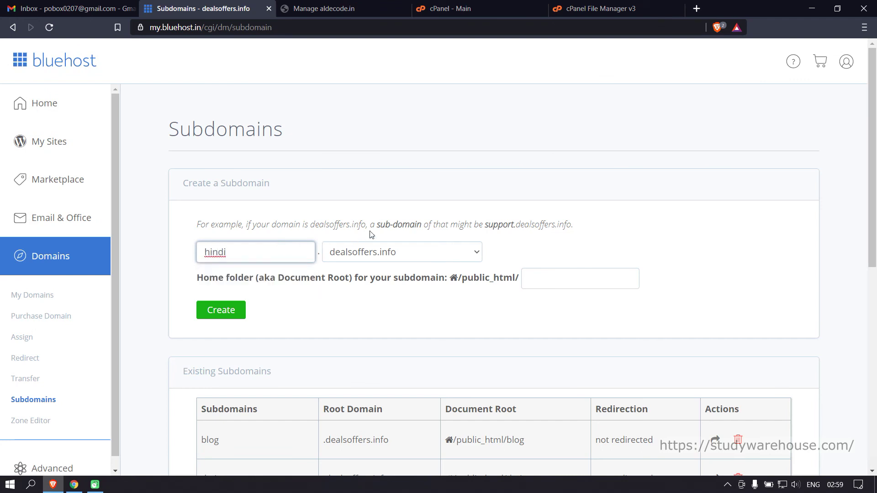
pyautogui.click(377, 256)
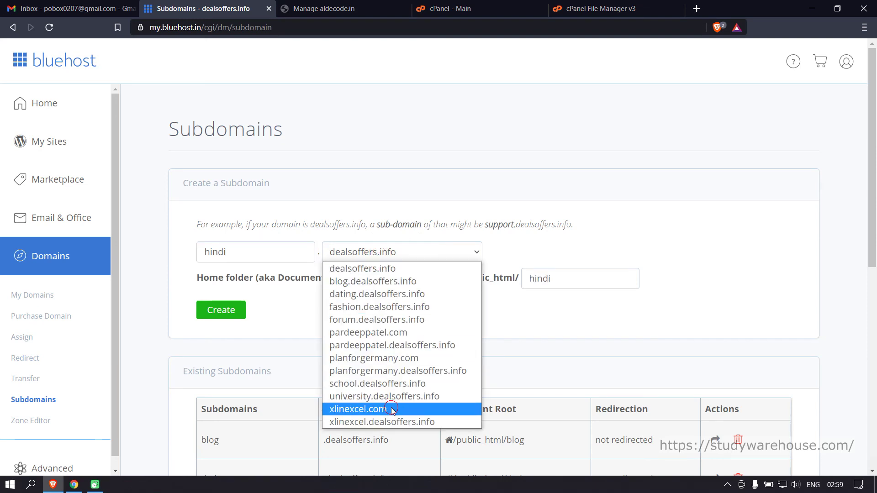
pyautogui.click(388, 406)
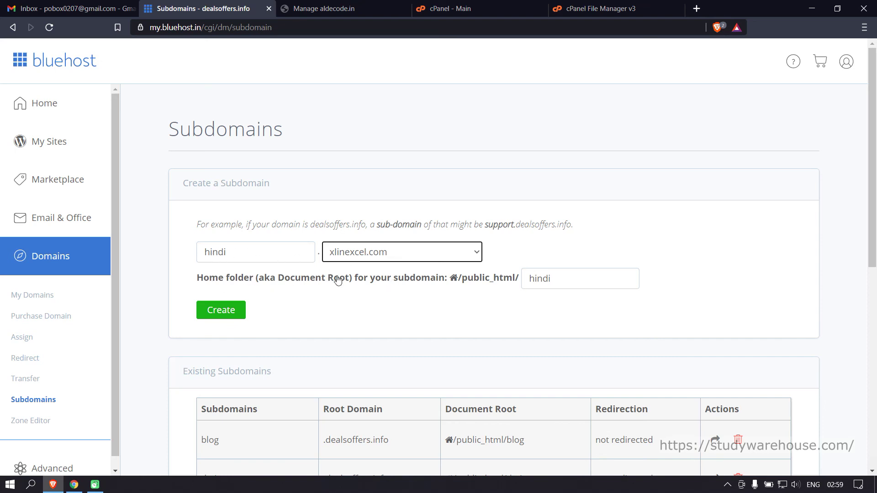
pyautogui.click(571, 277)
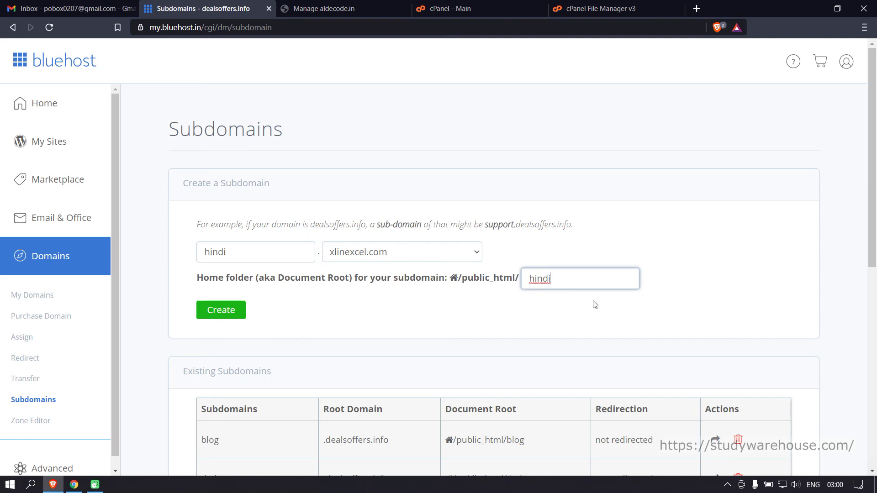
pyautogui.write('xlinexcel/')
pyautogui.click(211, 311)
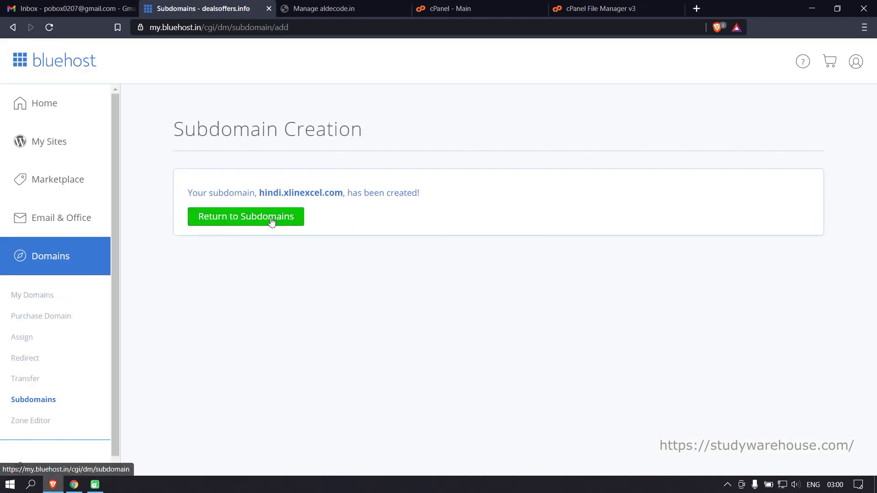
# Step: Return to the subdomain list and check the root domain and document root of the hindi entry
pyautogui.click(272, 221)
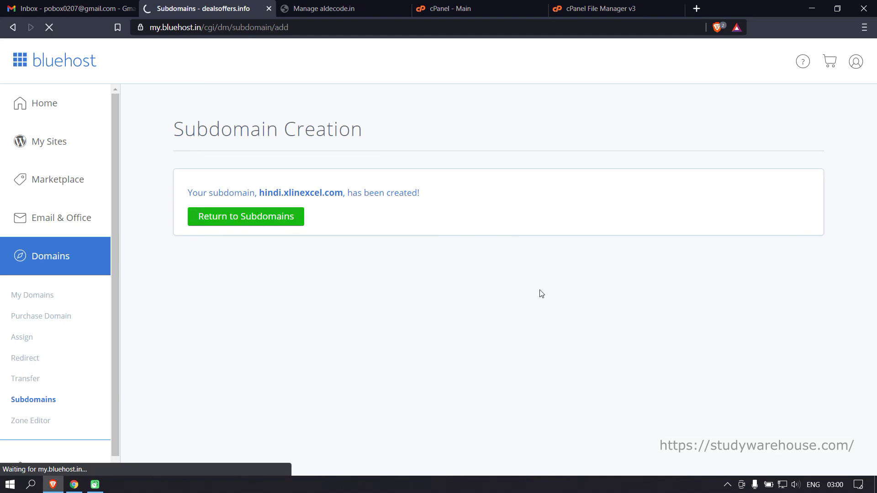
pyautogui.scroll(-10, 539, 292)
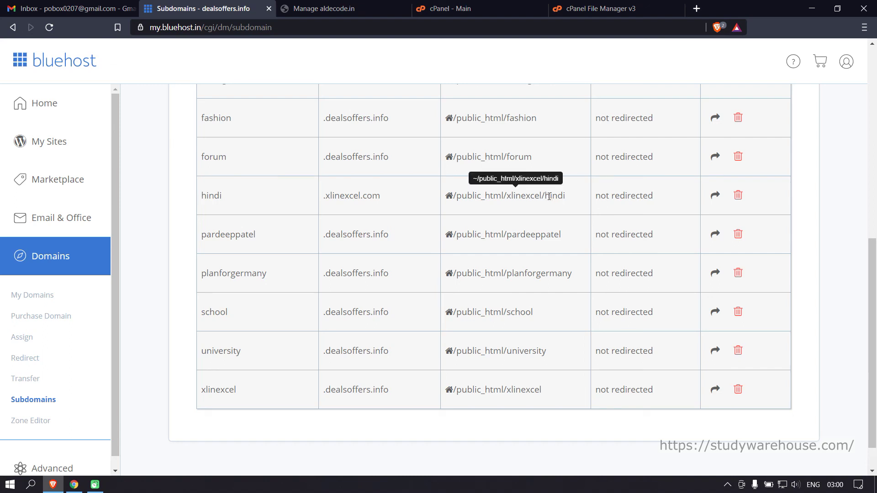
pyautogui.moveTo(546, 196); pyautogui.dragTo(565, 197)
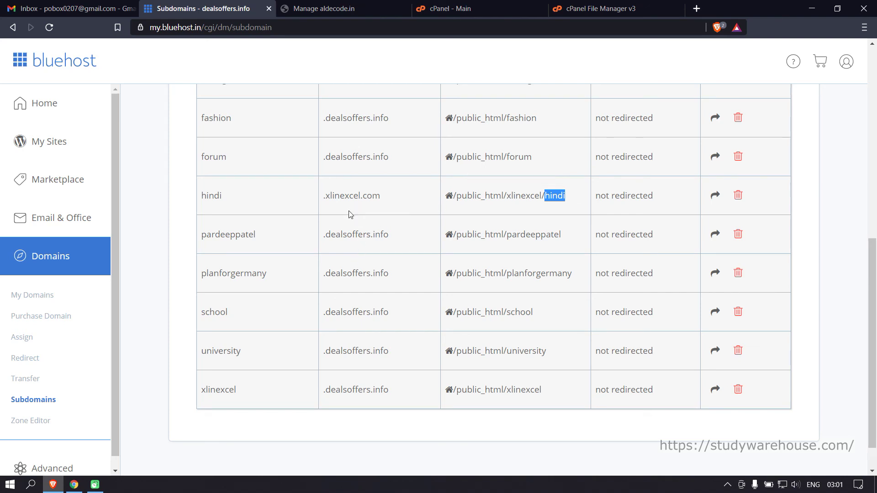
pyautogui.moveTo(325, 195); pyautogui.dragTo(382, 195)
pyautogui.moveTo(507, 195); pyautogui.dragTo(543, 195)
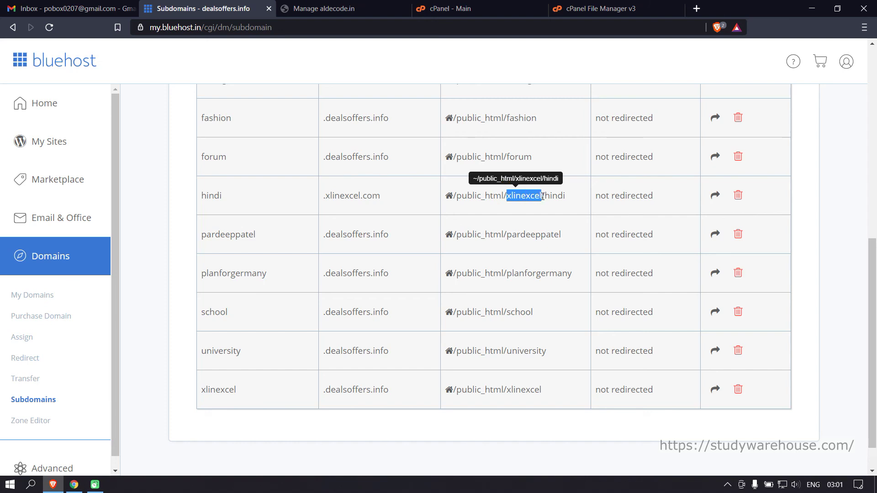
pyautogui.scroll(5, 548, 230)
pyautogui.scroll(4, 548, 230)
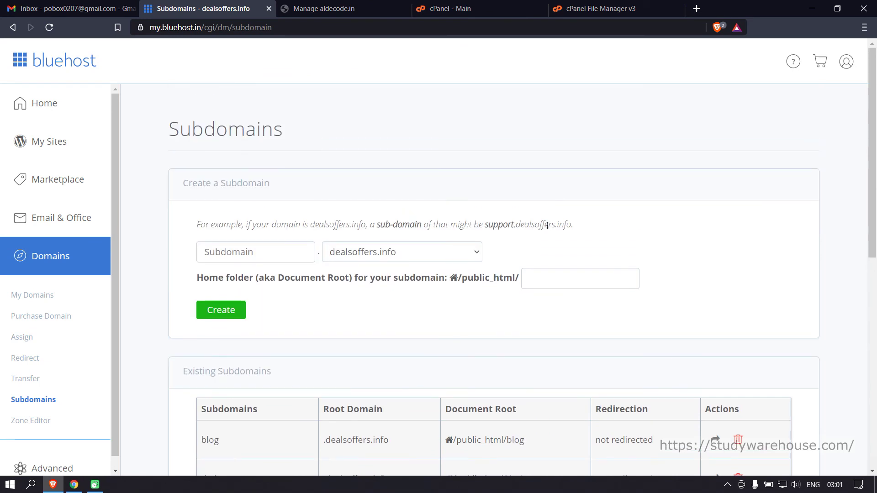